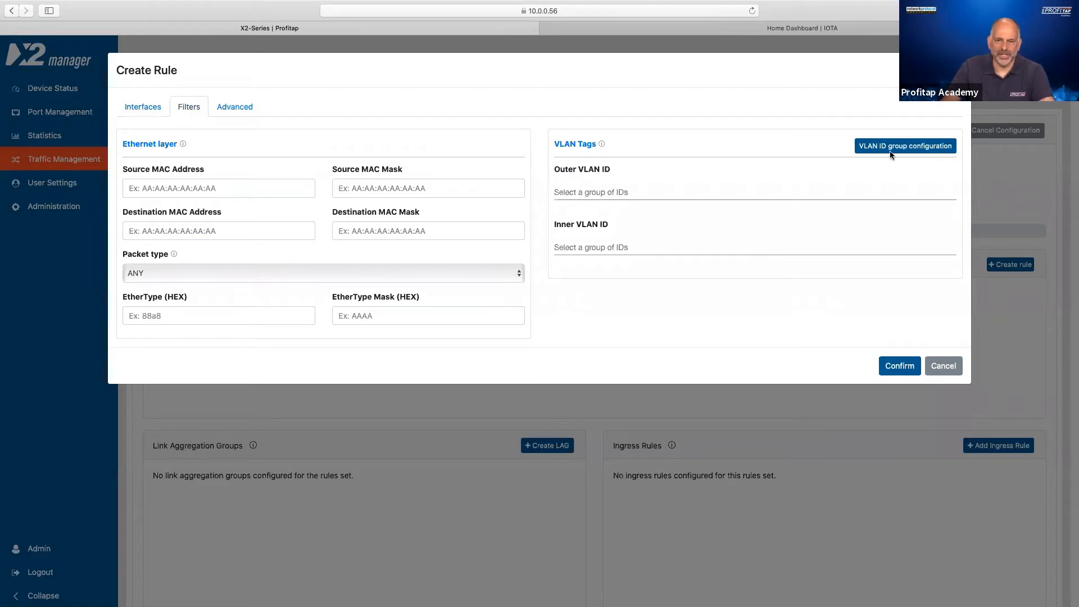
# - Add a VLAN ID group named Internet with the range 500 to 501 in the VLAN group configuration
pyautogui.click(890, 150)
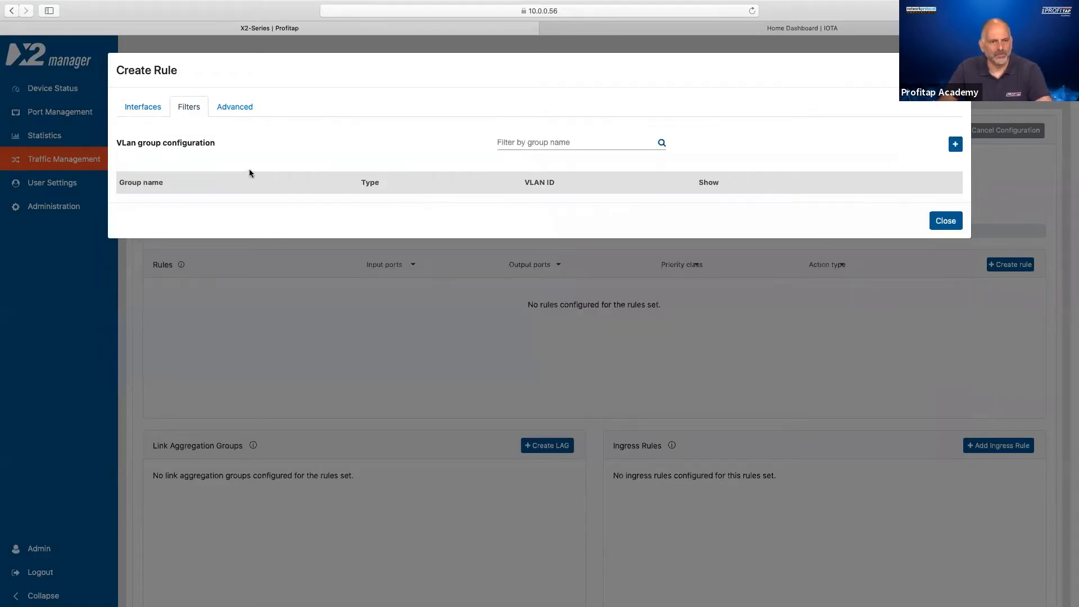
pyautogui.click(954, 145)
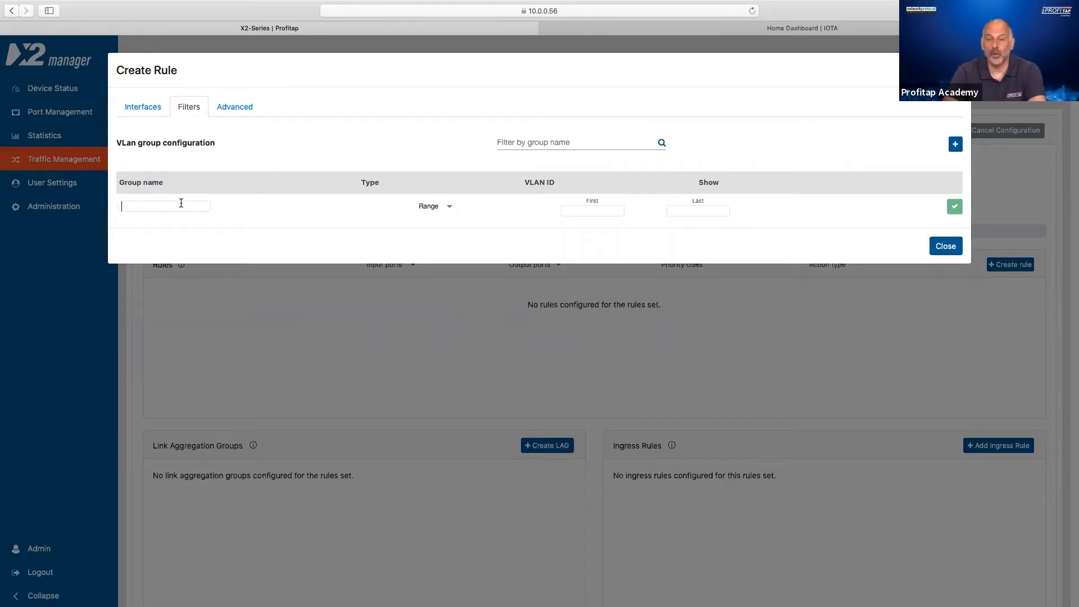
pyautogui.write('In')
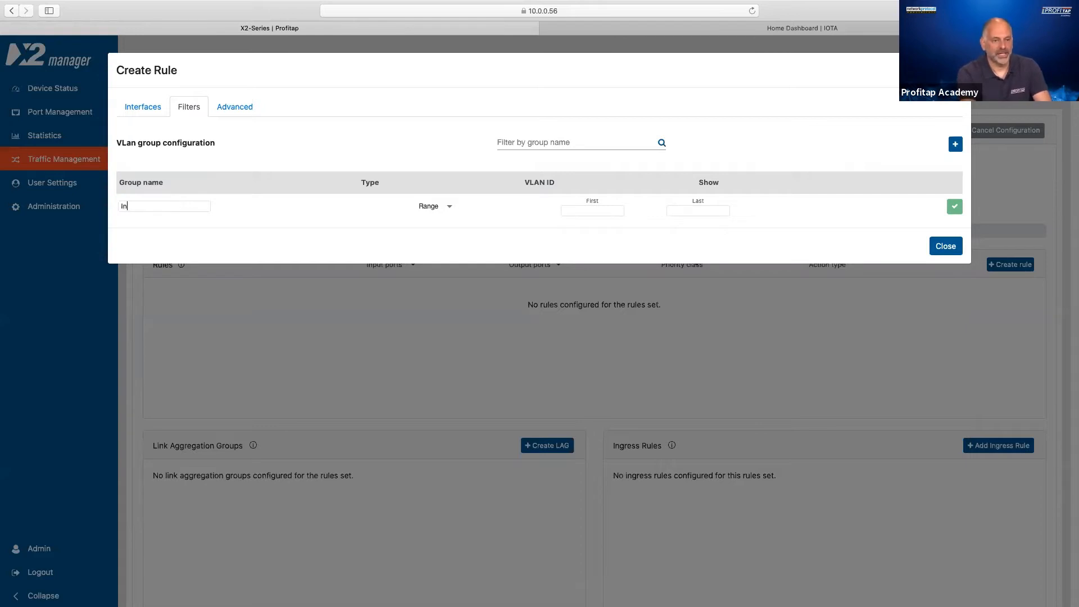
pyautogui.write('ternet')
pyautogui.press('Tab')
pyautogui.write('5')
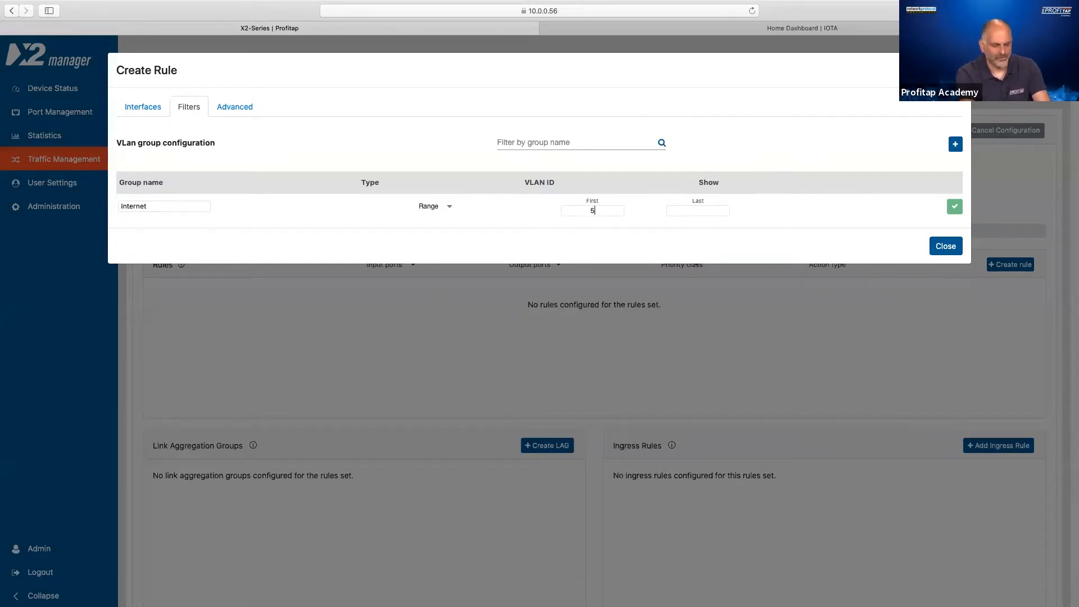
pyautogui.write('00501')
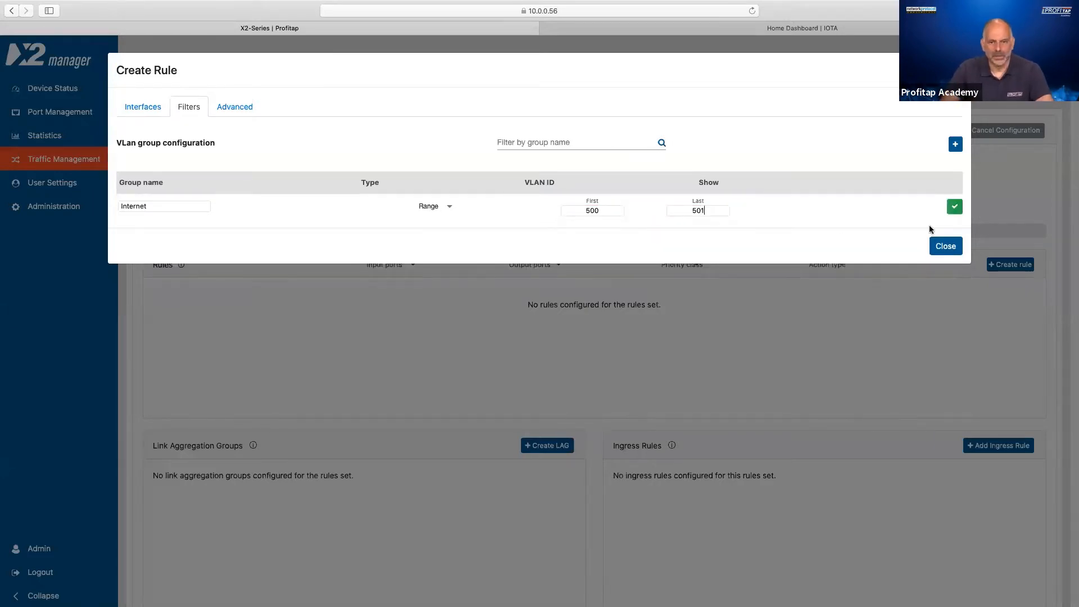
pyautogui.click(954, 206)
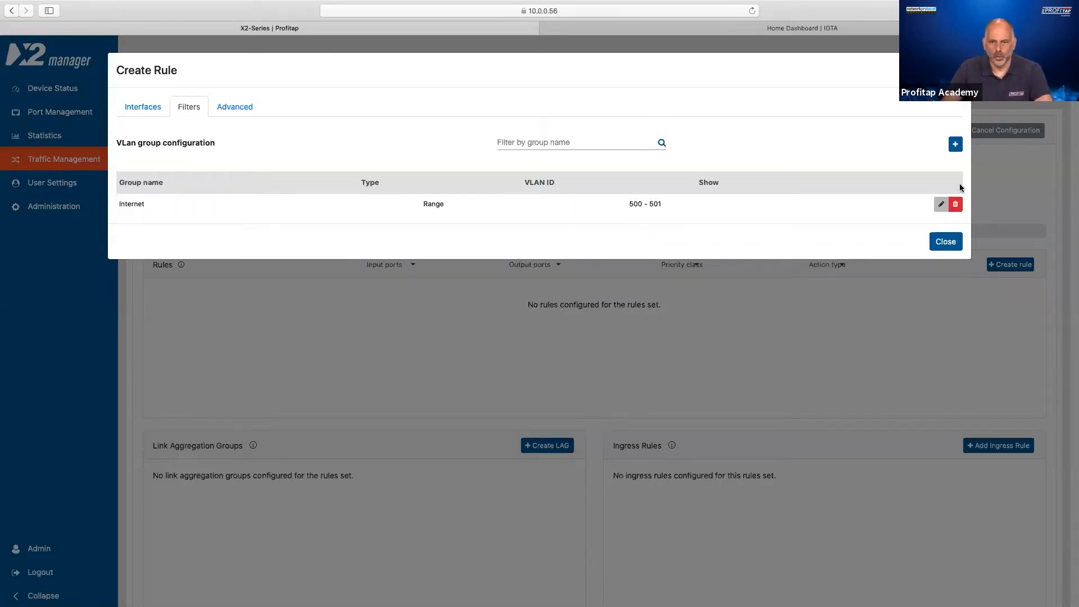
# - Add a second VLAN ID group named Studio with the range 502 to 503
pyautogui.click(955, 145)
pyautogui.click(161, 227)
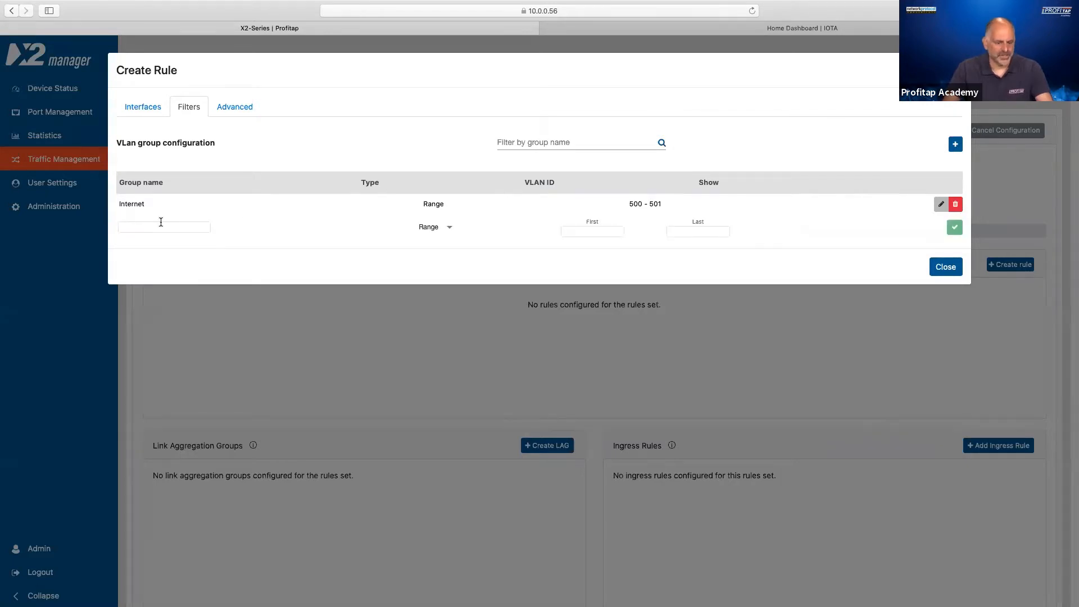
pyautogui.write('Studio')
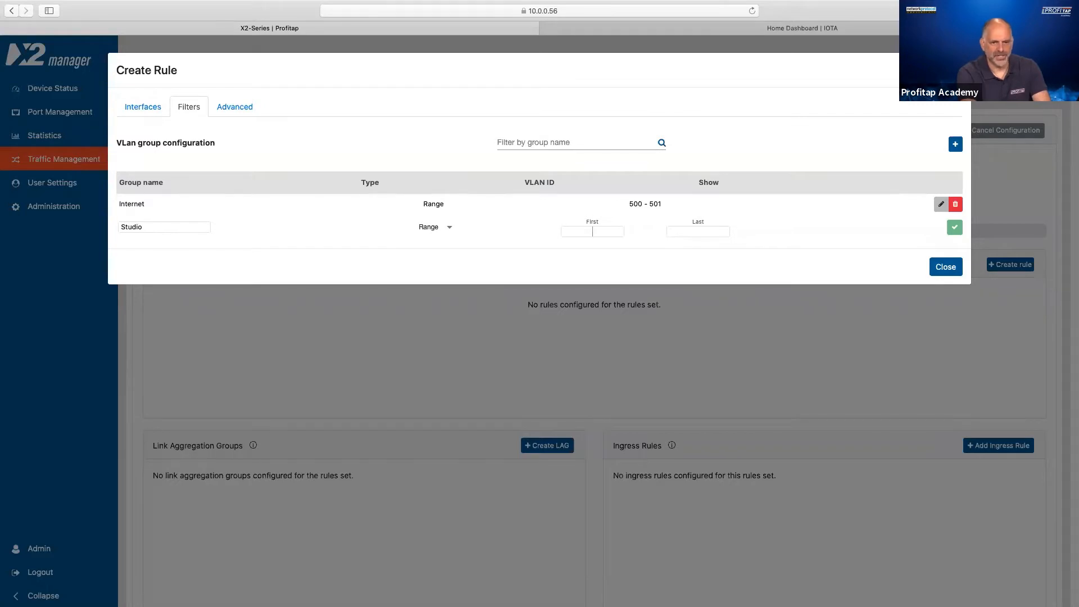
pyautogui.click(592, 231)
pyautogui.write('502')
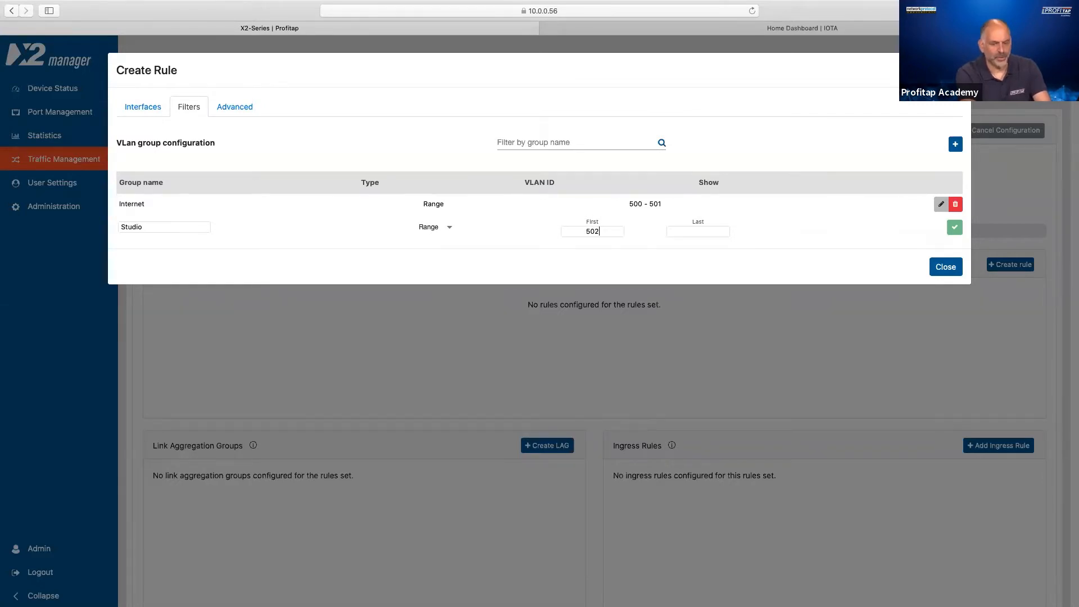
pyautogui.click(698, 231)
pyautogui.write('503')
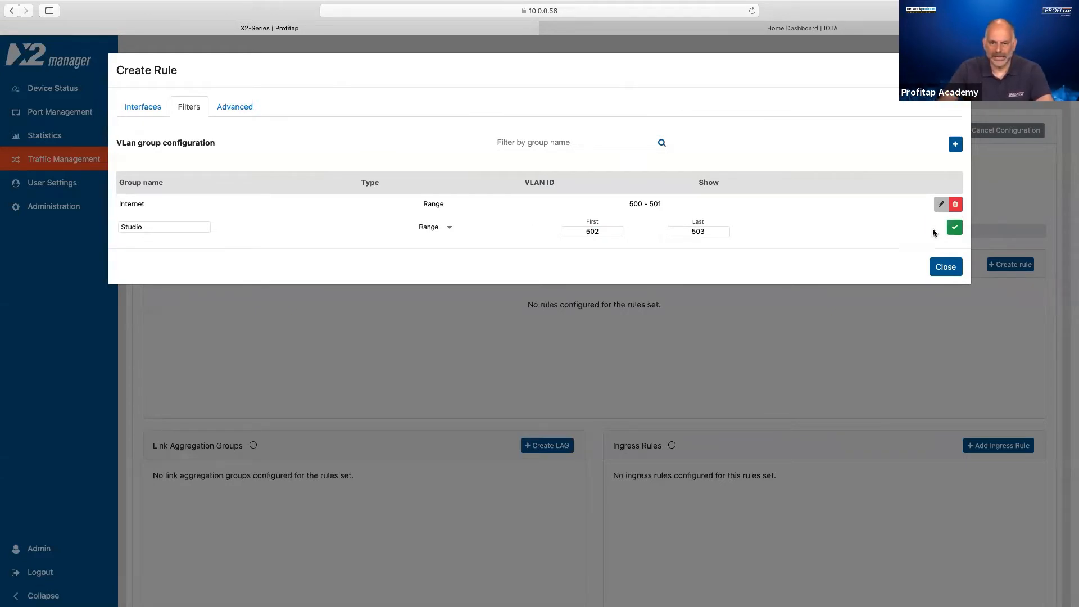
pyautogui.click(953, 228)
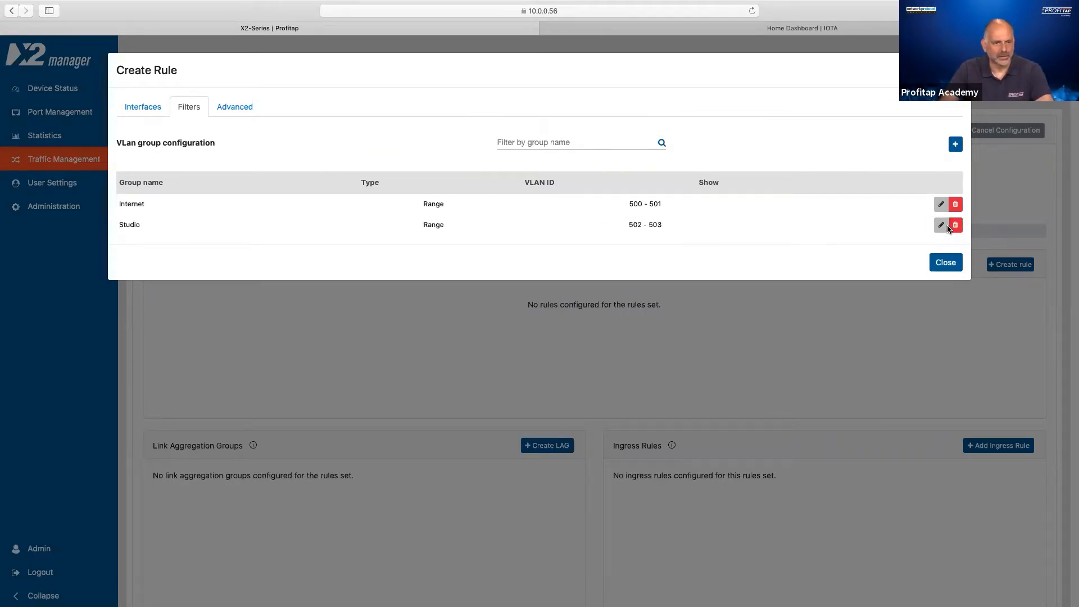
# - Add a third VLAN ID group named Desk with the range 504 to 505 and close the group configuration
pyautogui.click(955, 145)
pyautogui.click(195, 249)
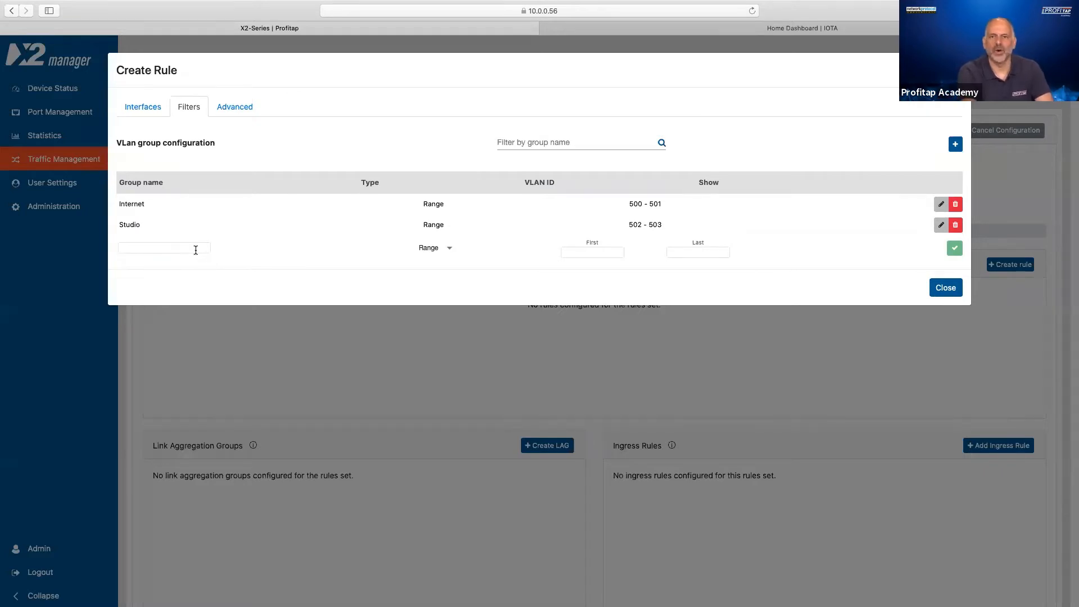
pyautogui.write('Desk')
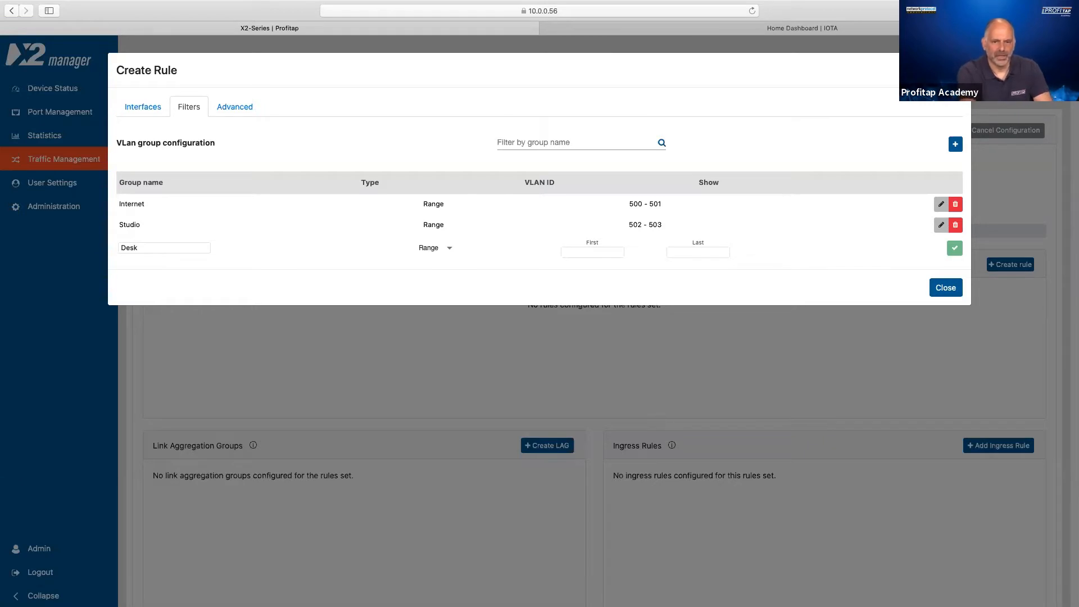
pyautogui.click(592, 252)
pyautogui.write('504')
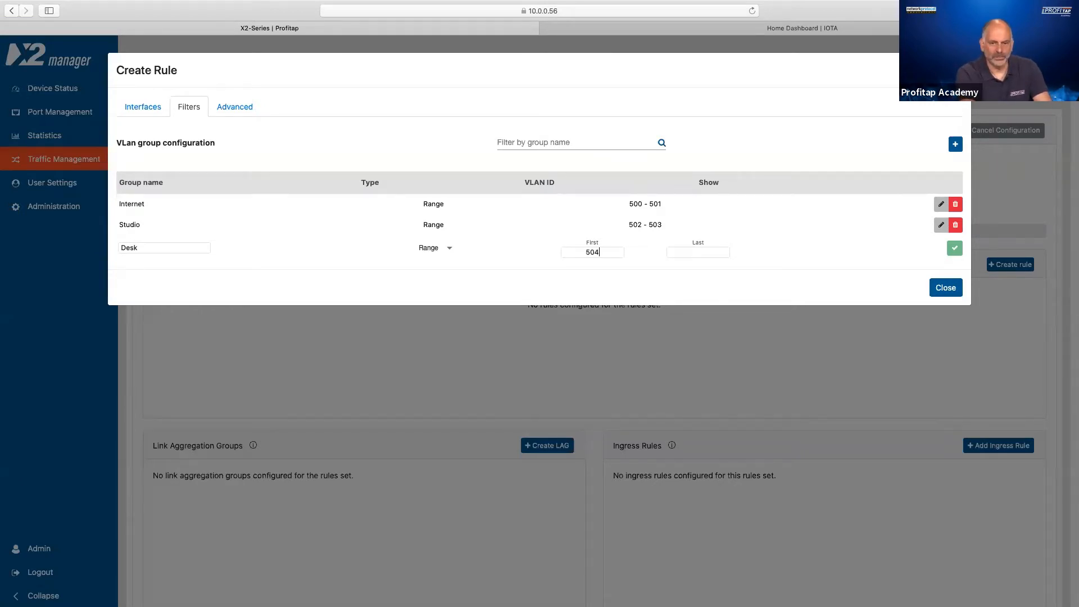
pyautogui.write('505')
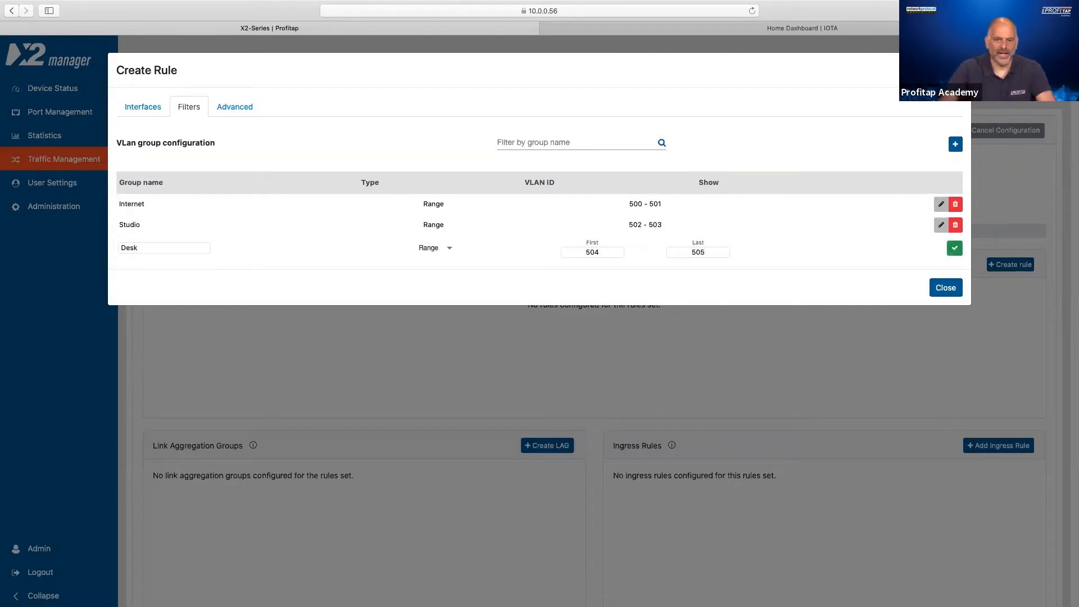
pyautogui.click(954, 248)
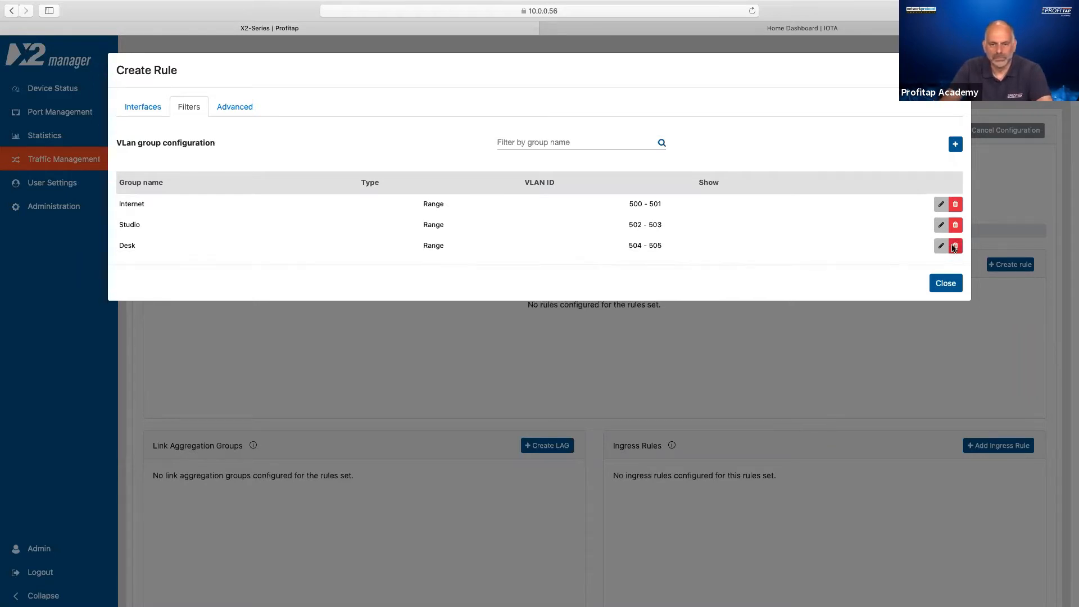
pyautogui.click(945, 281)
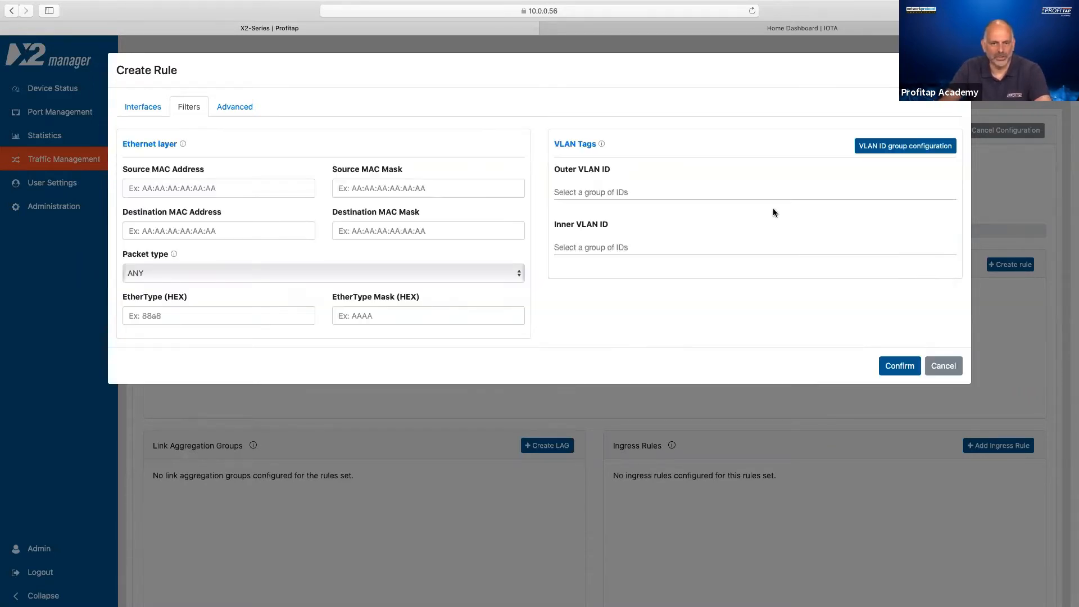
# - Set the new rule's Outer VLAN ID filter to the Internet group and confirm the rule
pyautogui.click(649, 199)
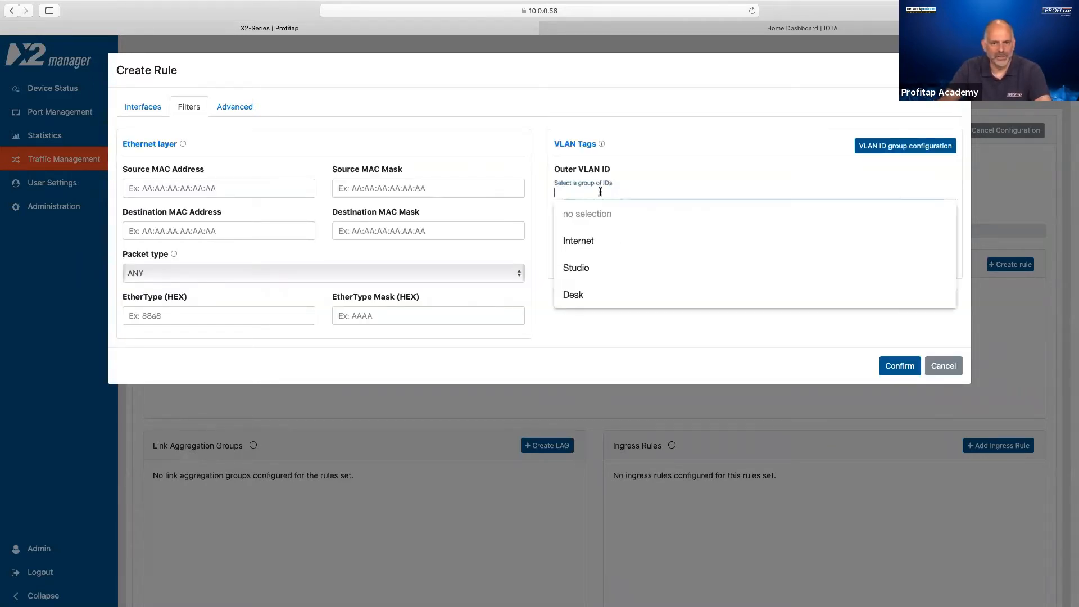
pyautogui.click(586, 242)
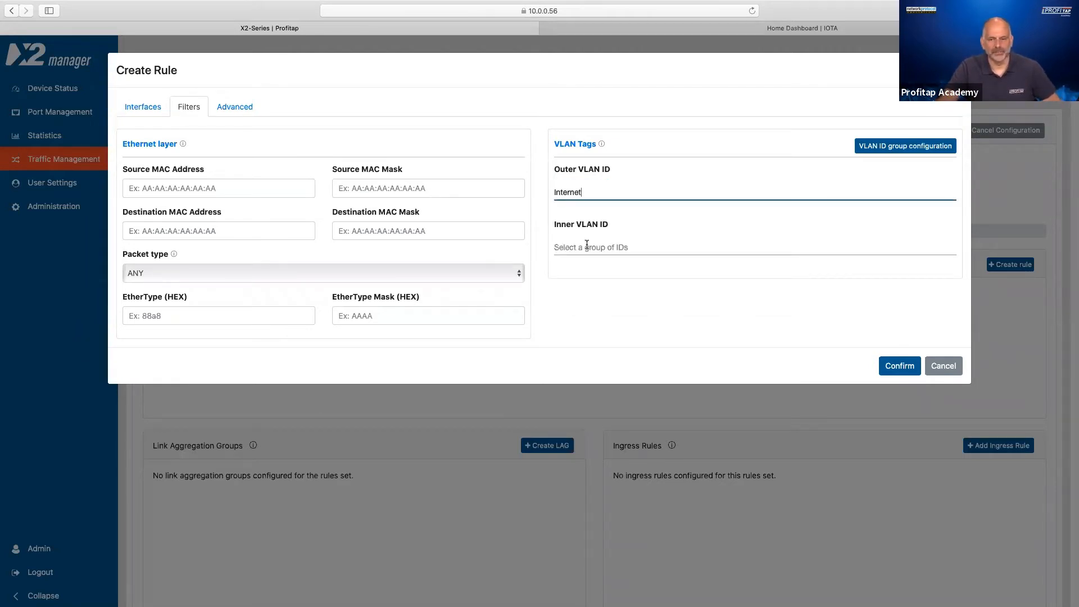
pyautogui.click(898, 368)
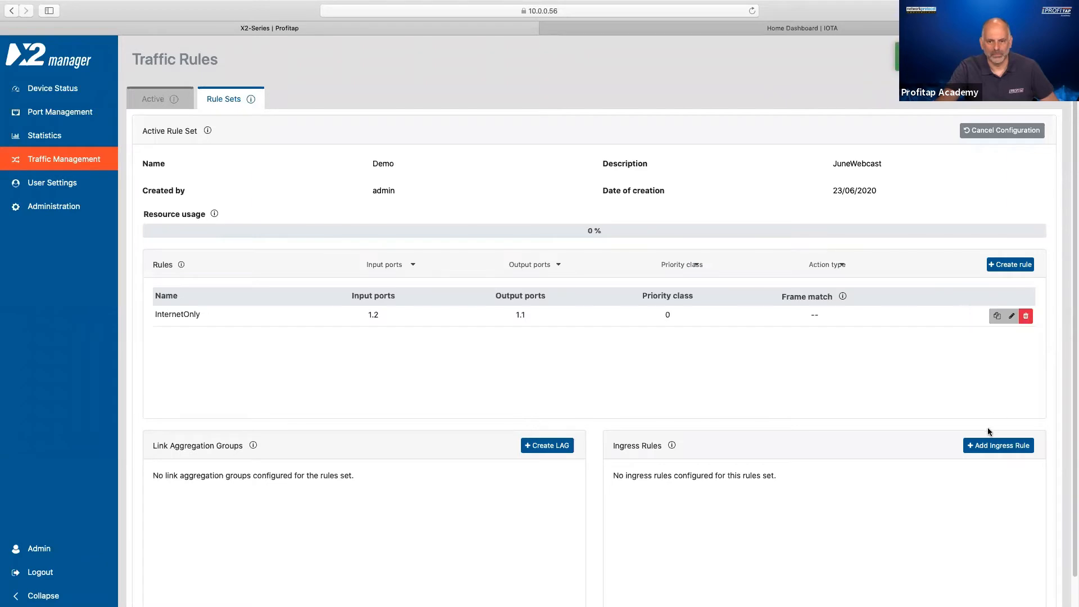
# - Review the active rule set, and enable the counter on the Demo rule set's InternetOnly rule
pyautogui.click(154, 100)
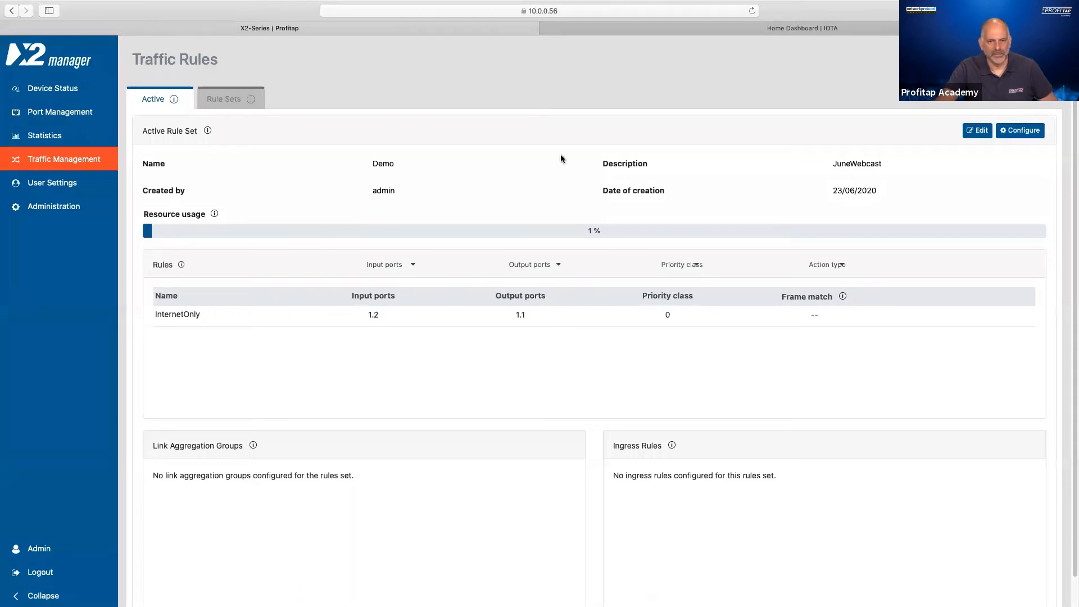
pyautogui.click(246, 105)
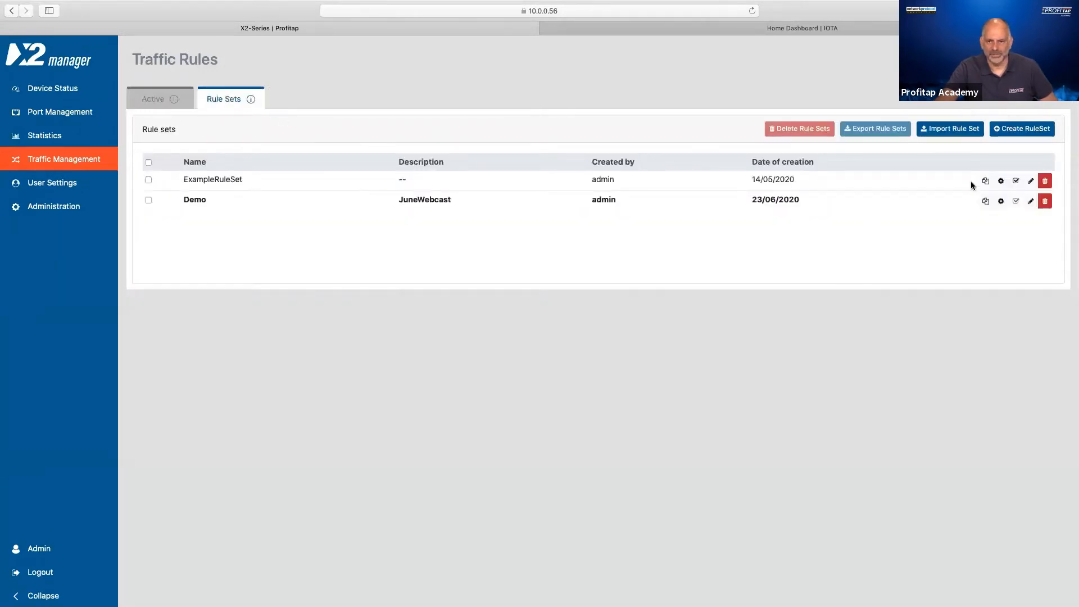
pyautogui.click(1002, 201)
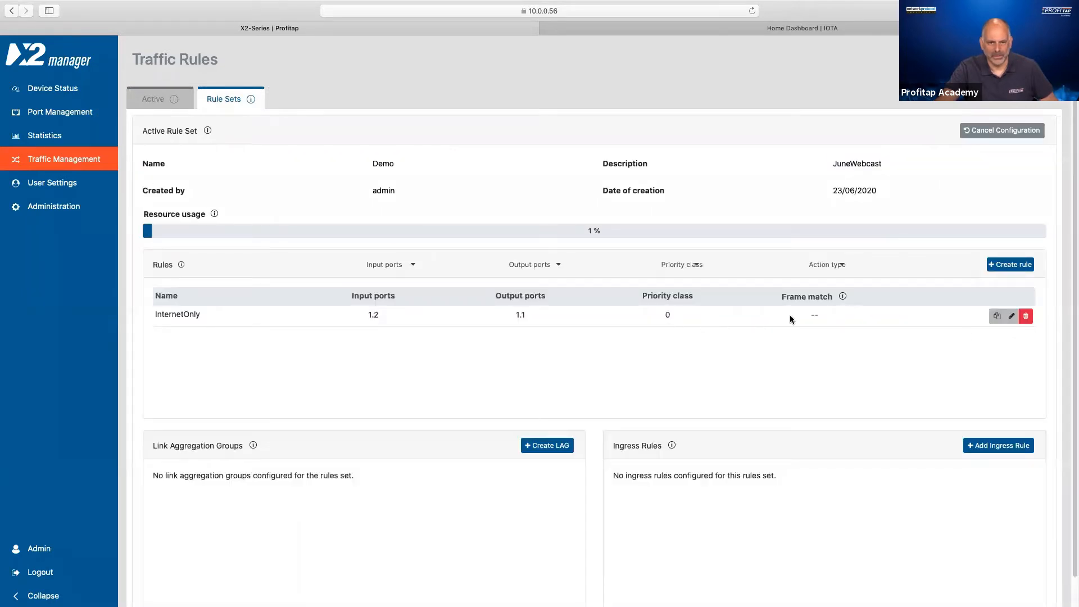
pyautogui.click(1012, 316)
pyautogui.click(875, 160)
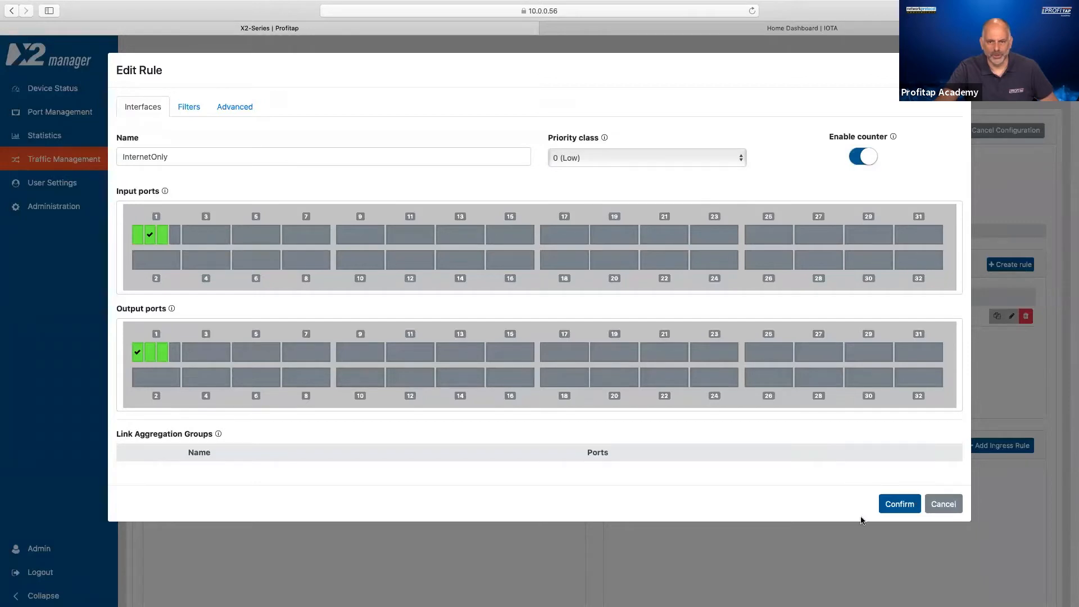
pyautogui.click(895, 505)
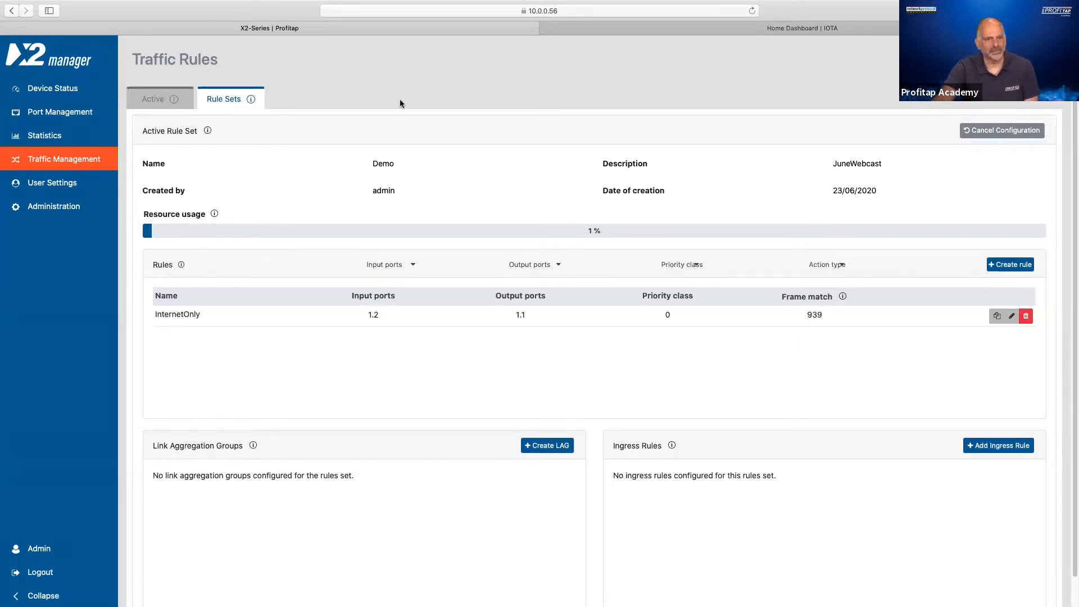
# - Check the traffic on the IOTA Home Dashboard against the InternetOnly rule's frame match count in X2 manager
pyautogui.click(652, 30)
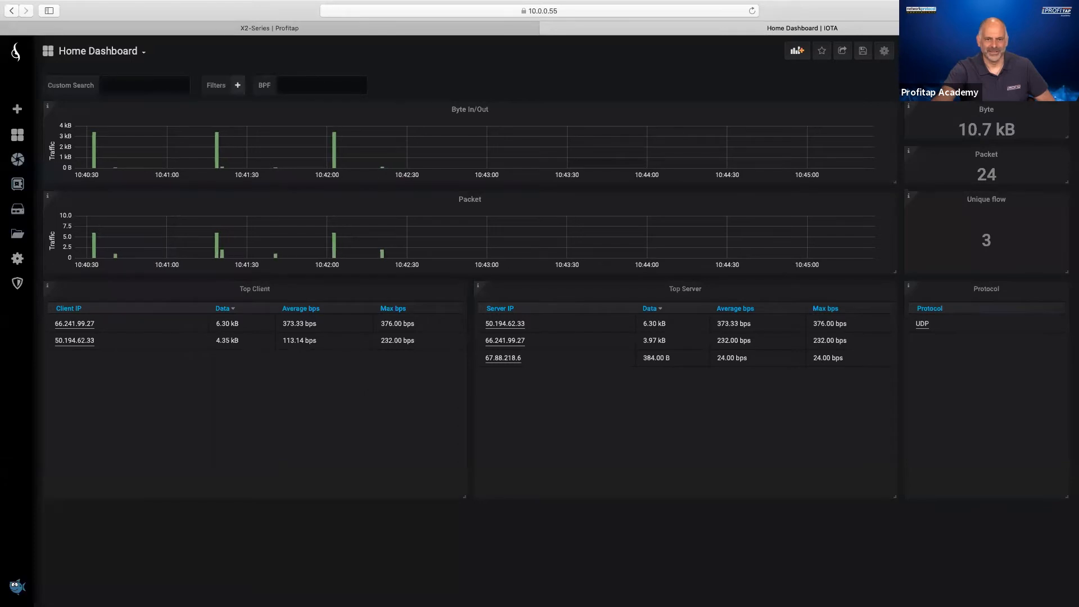
pyautogui.click(305, 26)
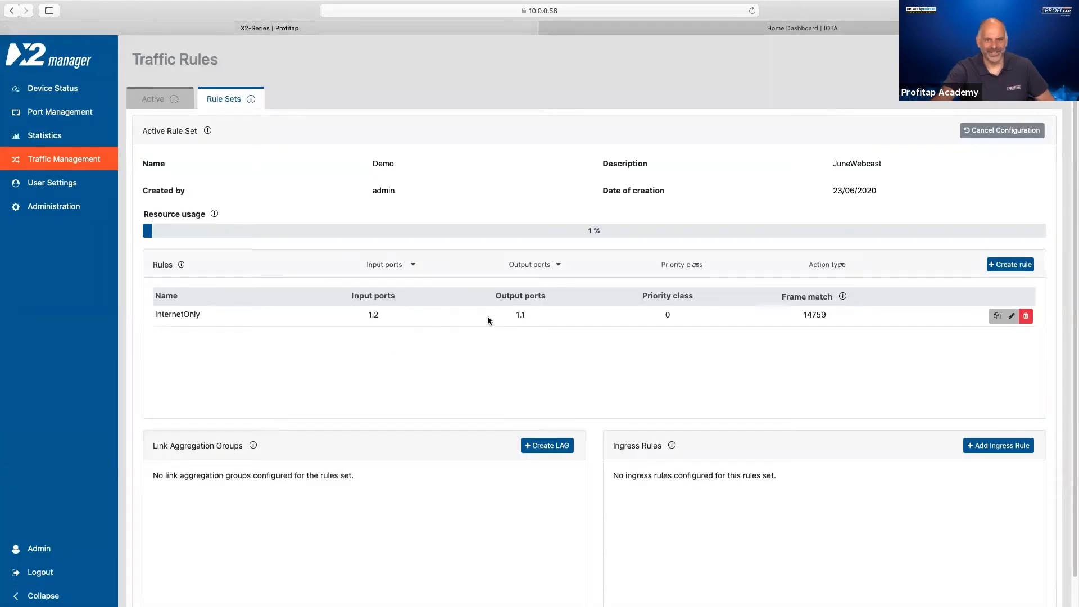
pyautogui.click(619, 27)
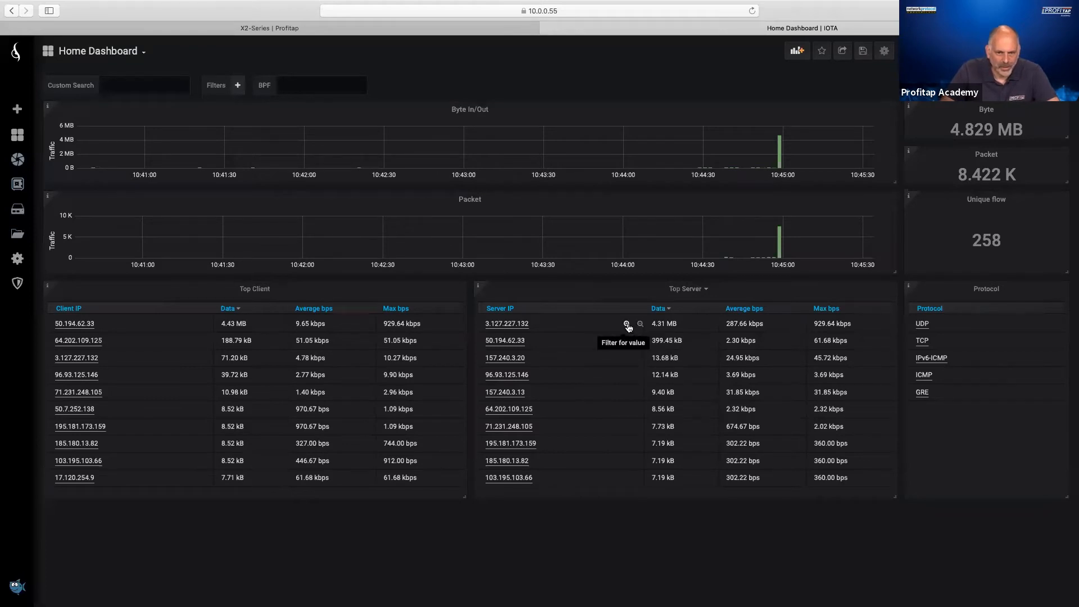
# - Get the capture for top server 3.127.227.132 from IOTA and open it full screen in Wireshark
pyautogui.click(503, 325)
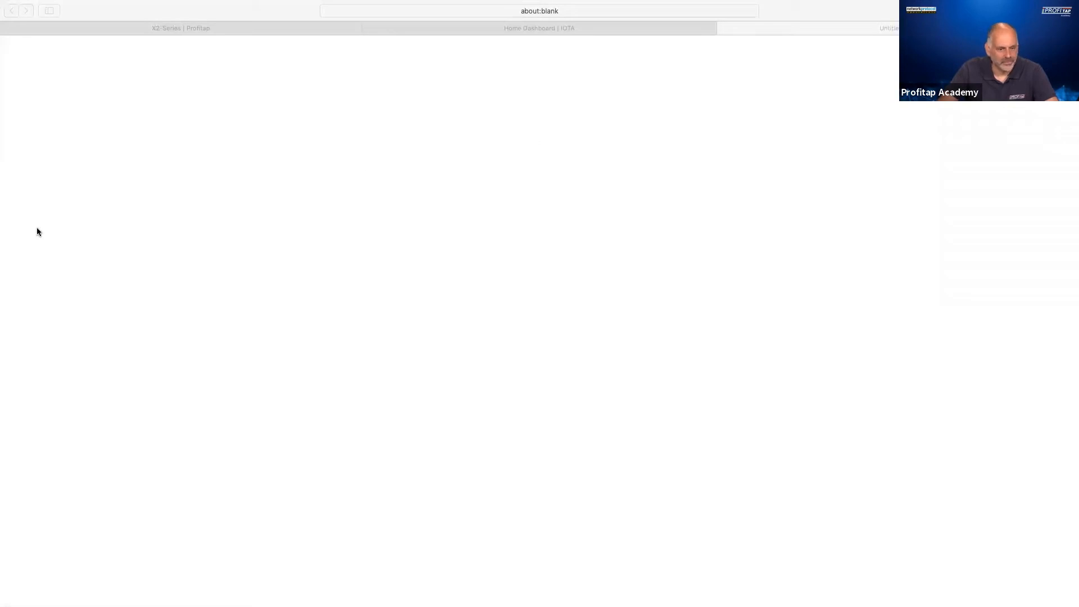
pyautogui.click(157, 3)
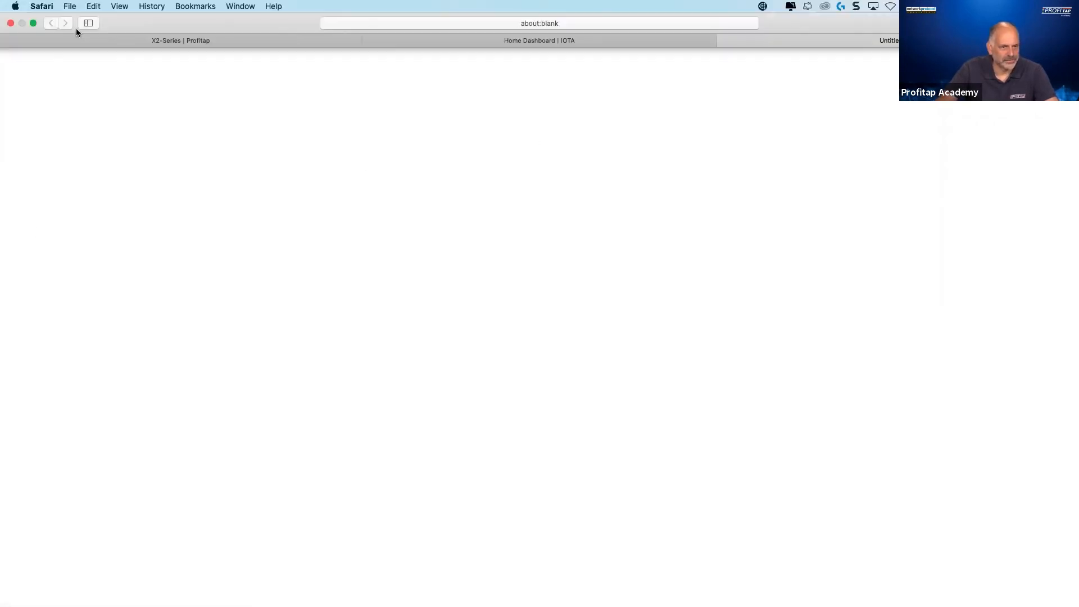
pyautogui.click(33, 23)
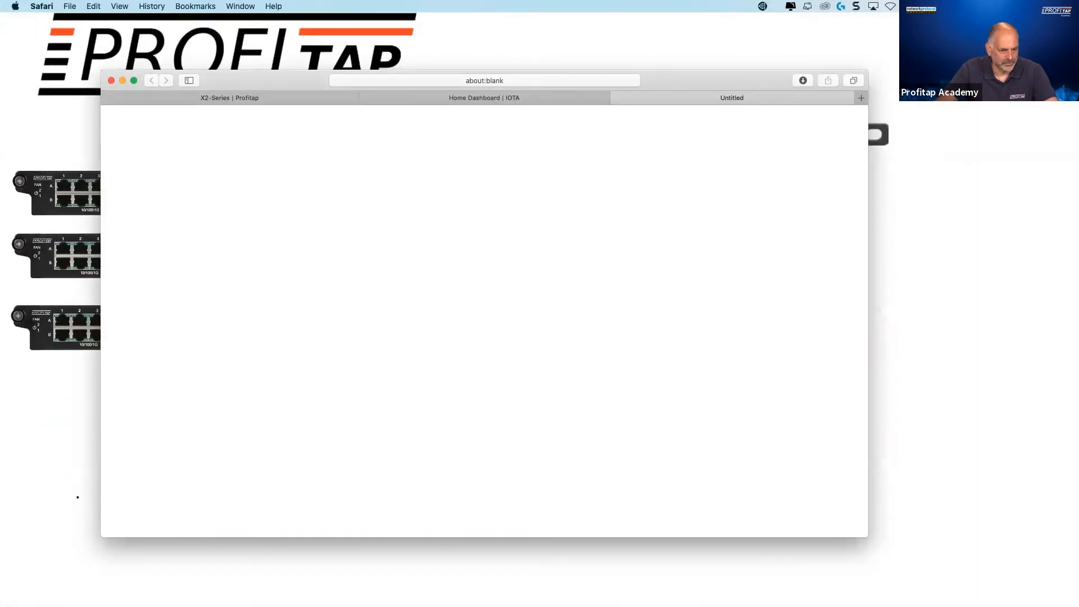
pyautogui.moveTo(1, 235); pyautogui.dragTo(460, 100)
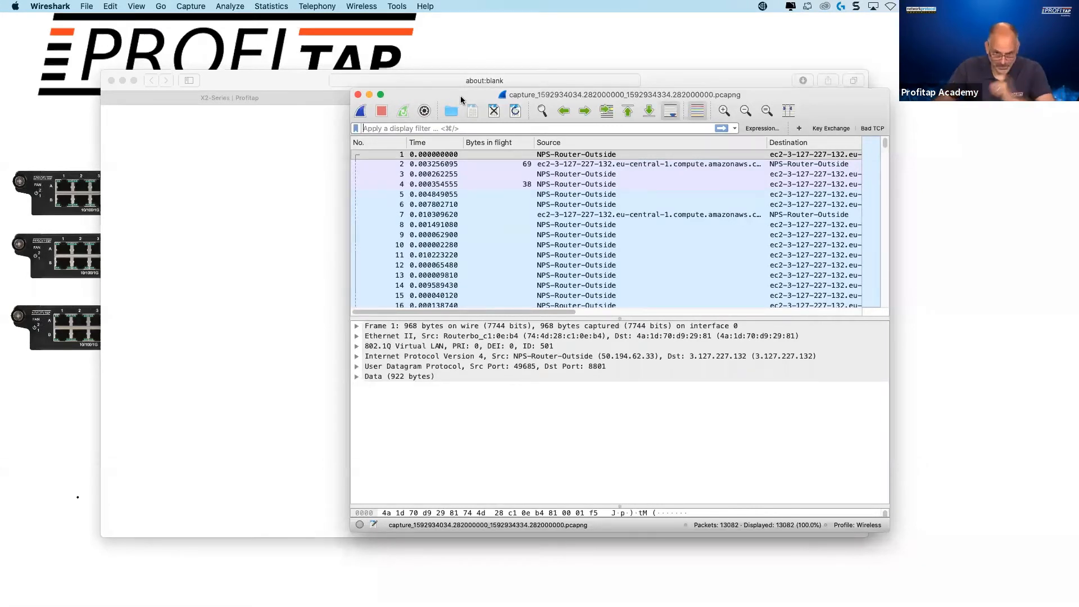
pyautogui.click(382, 95)
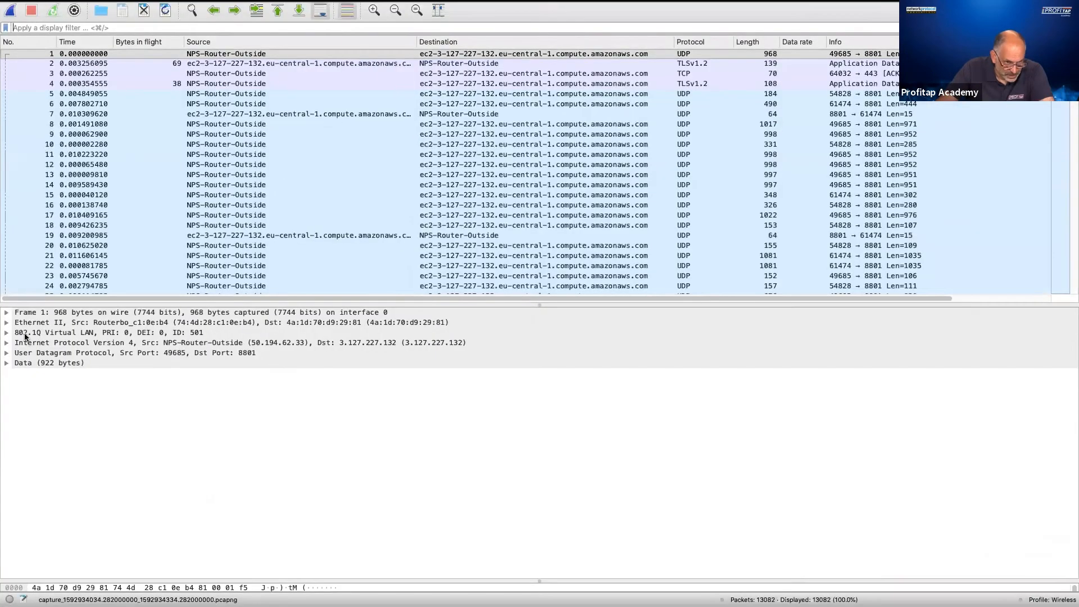
# - Examine the 802.1Q Virtual LAN header of frame 1, and quit Wireshark
pyautogui.click(6, 332)
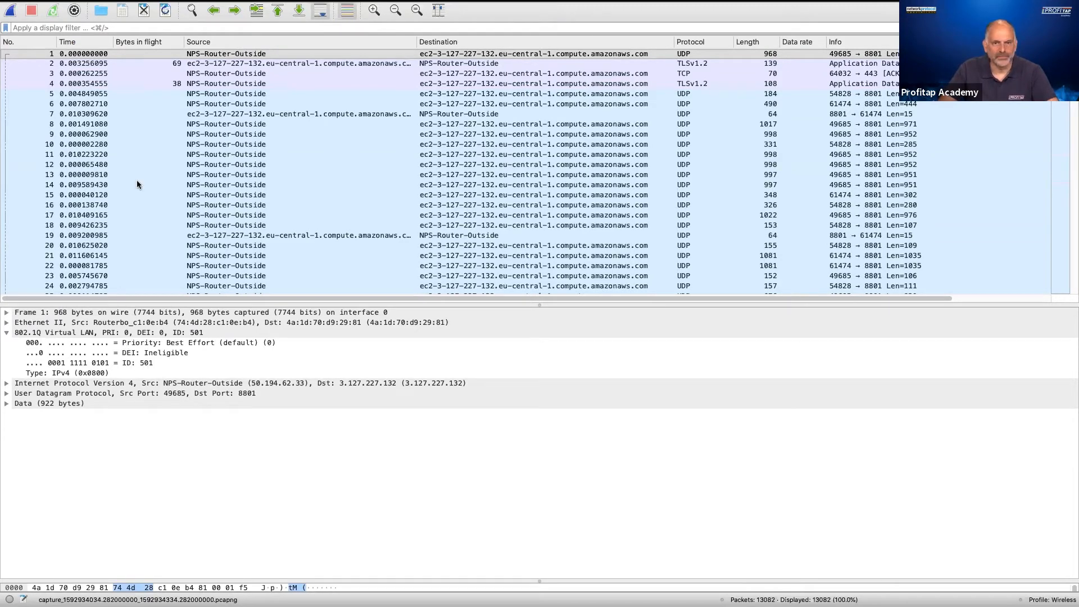
pyautogui.click(62, 8)
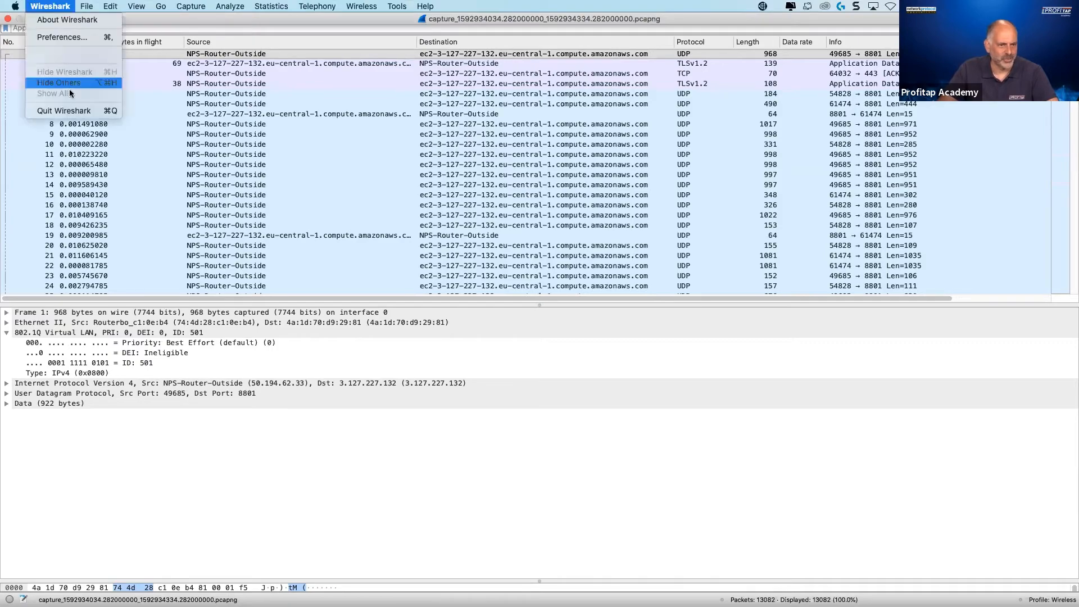
pyautogui.click(76, 114)
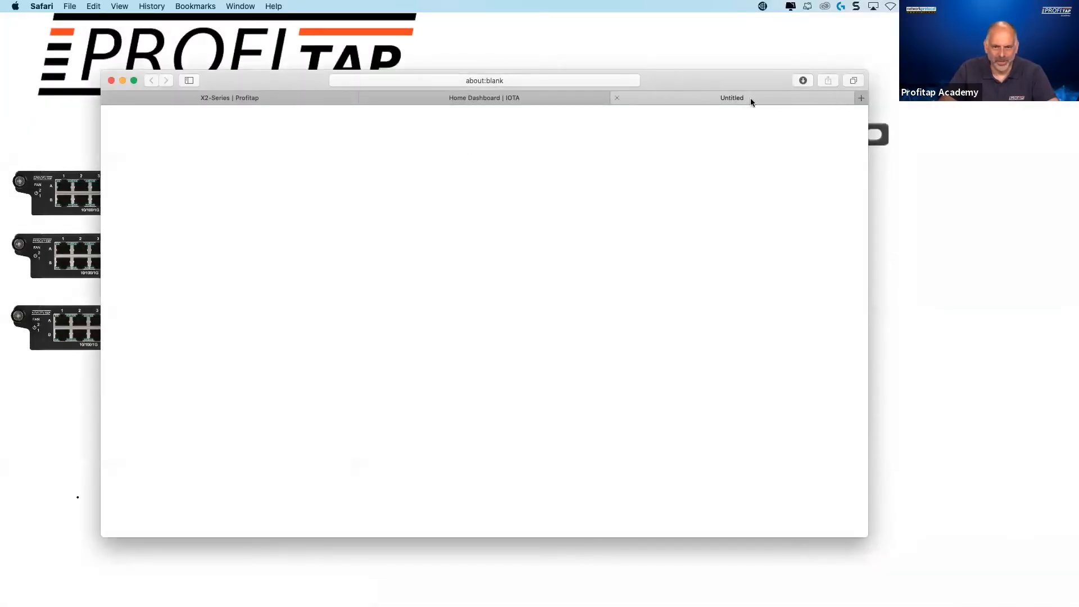
# - Close the blank browser page and delete the InternetOnly rule from the Demo rule set in X2 manager
pyautogui.click(617, 98)
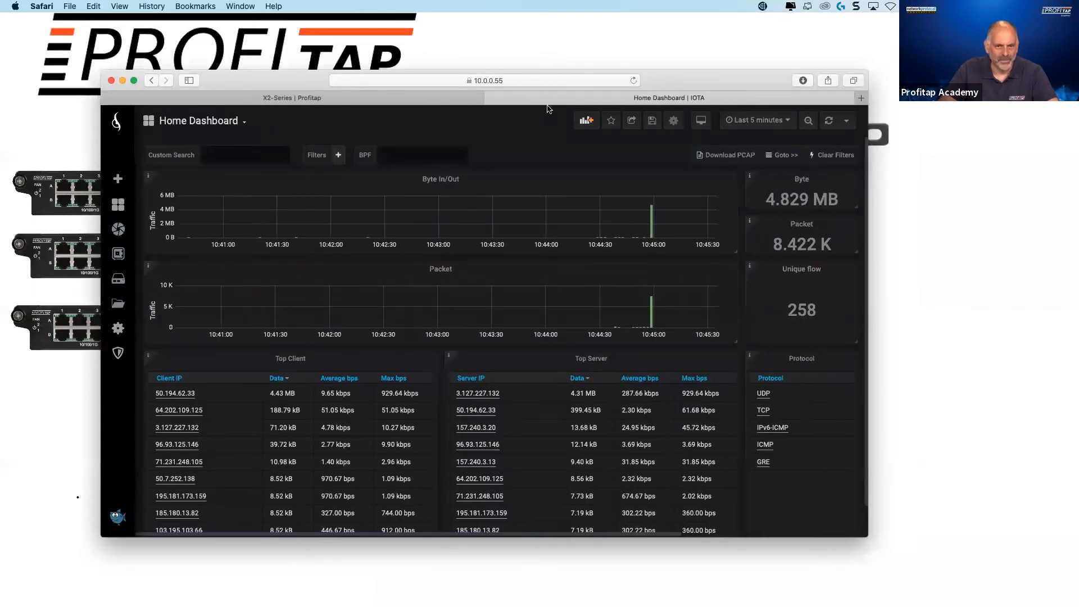
pyautogui.click(297, 98)
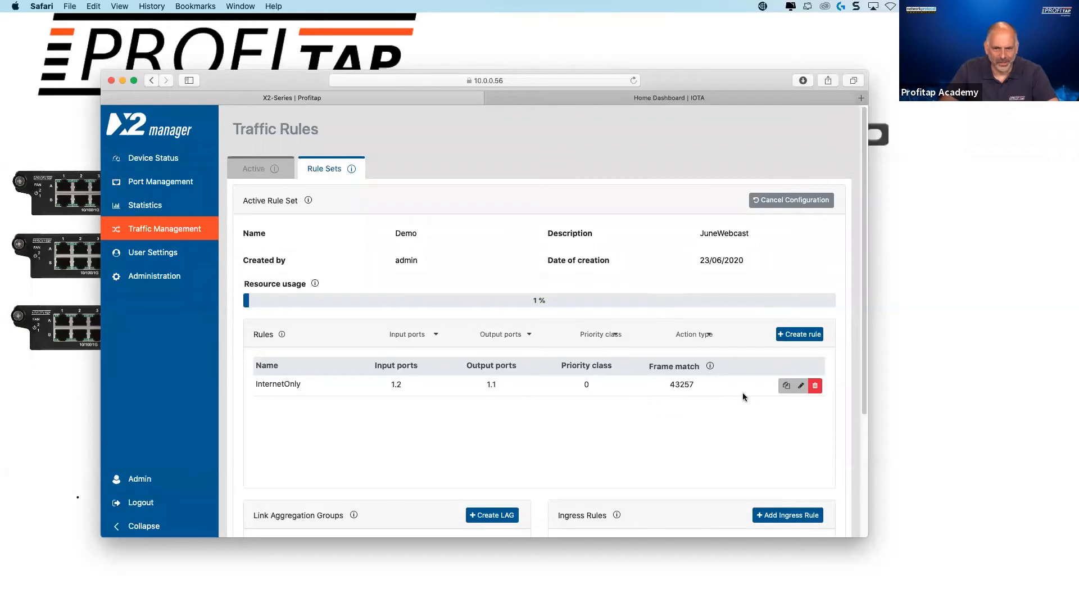
pyautogui.click(813, 386)
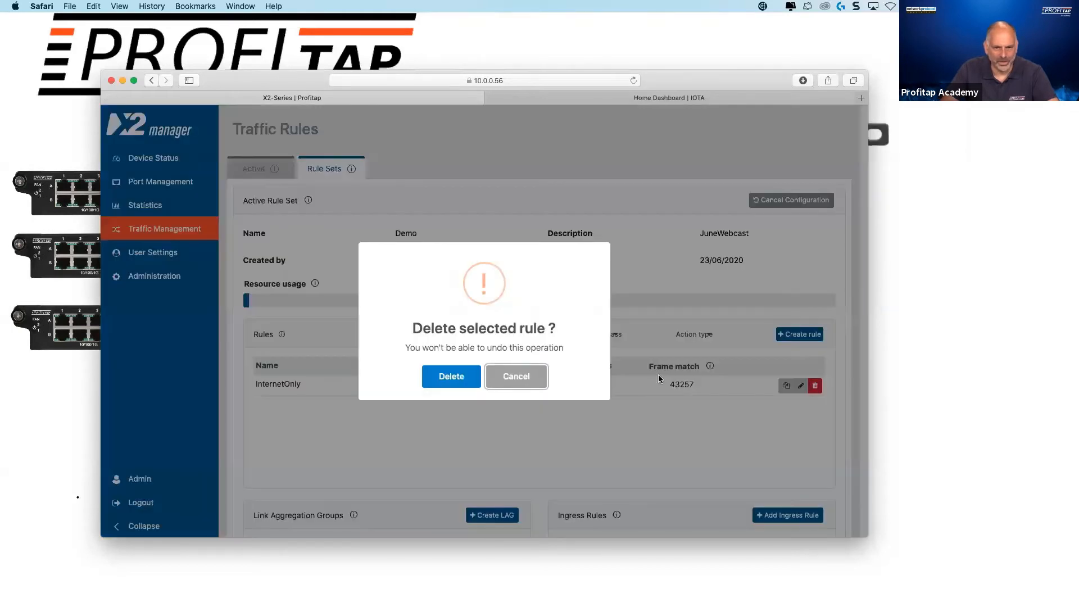
pyautogui.click(466, 376)
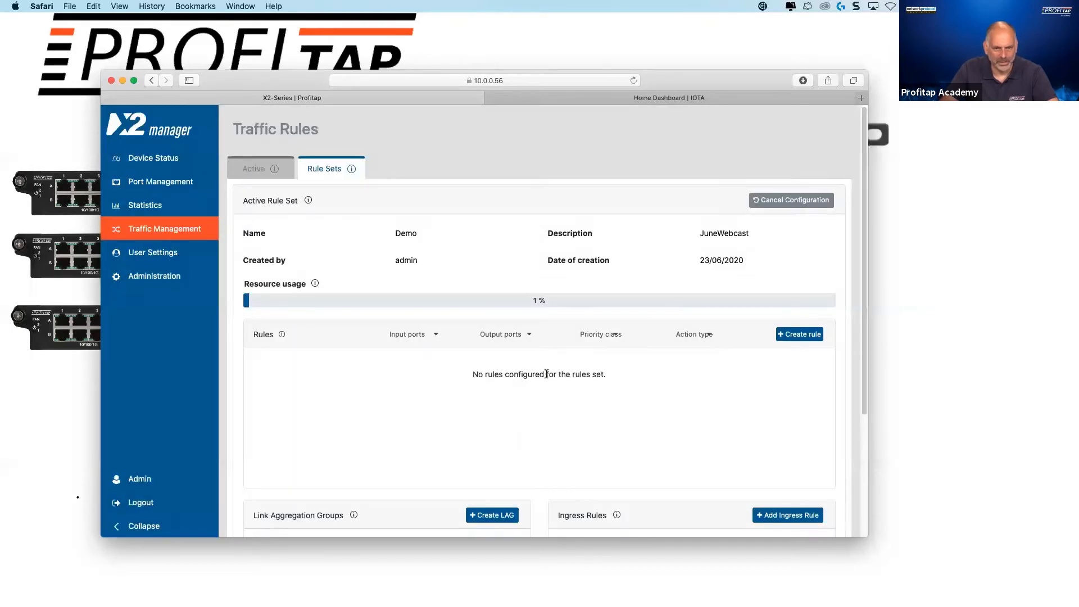
# - Set up a new rule from input port 1.2 to output port 1.1, with the Studio group as its Outer VLAN ID filter
pyautogui.click(799, 334)
pyautogui.click(208, 307)
pyautogui.click(198, 425)
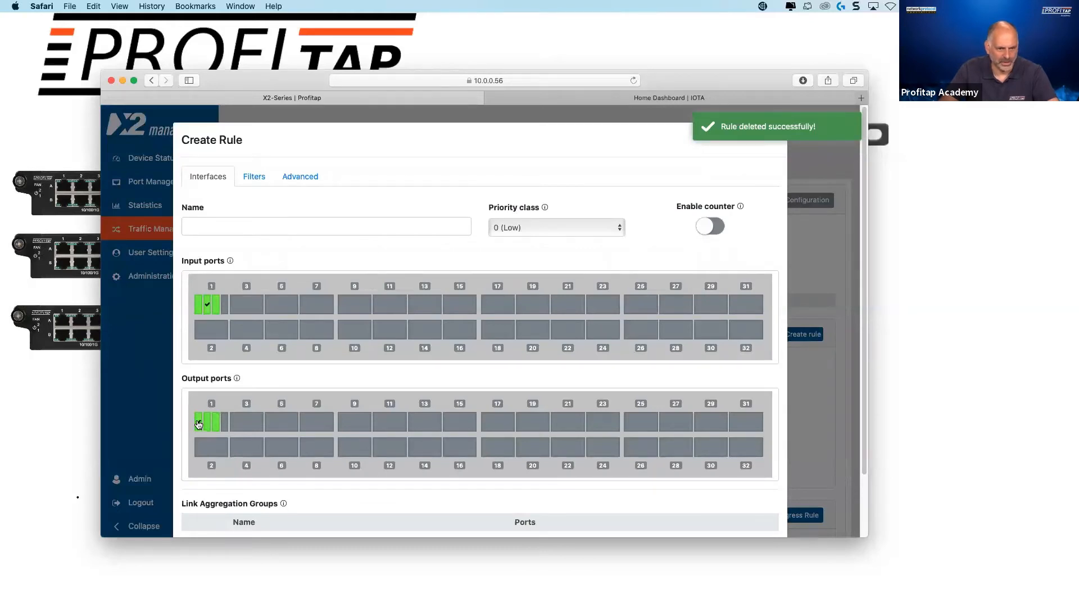
pyautogui.click(254, 178)
pyautogui.click(579, 261)
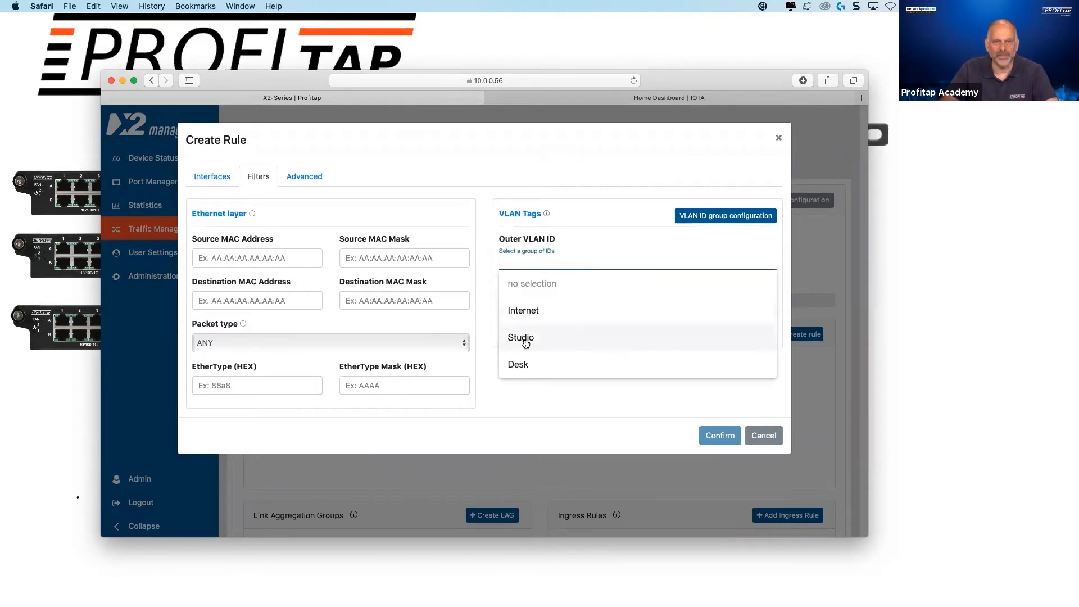
pyautogui.click(525, 339)
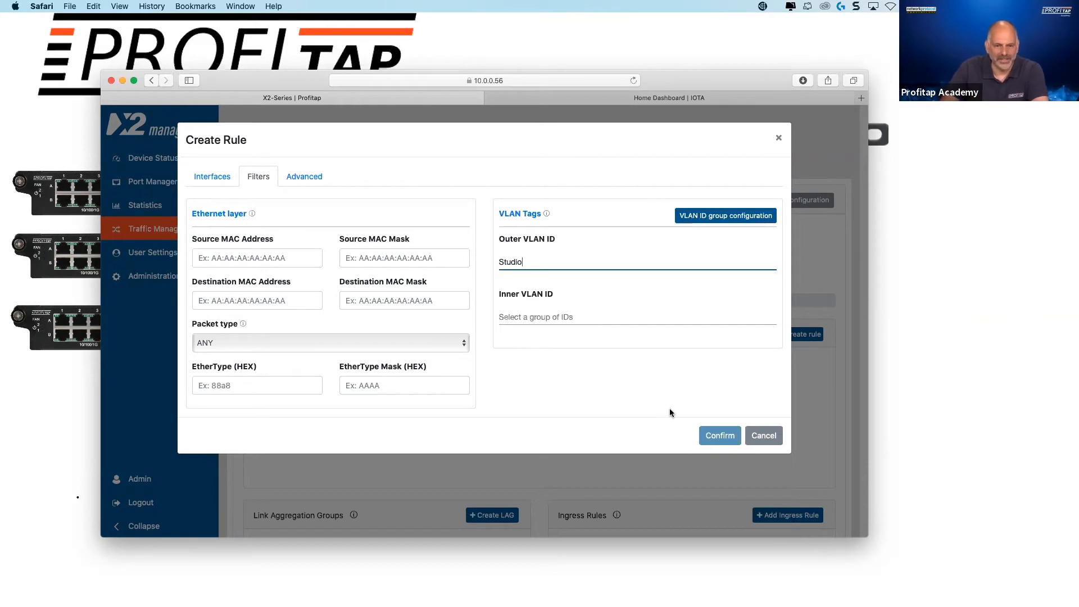
pyautogui.click(713, 438)
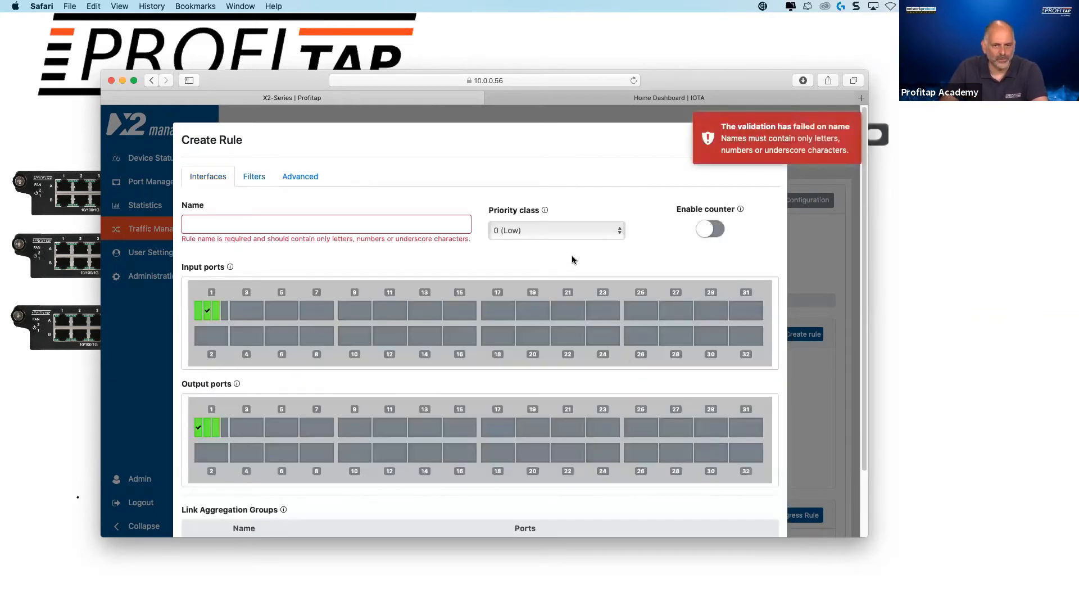
# - Name the new rule Studio, enable its counter and confirm the rule
pyautogui.click(297, 223)
pyautogui.write('Studio')
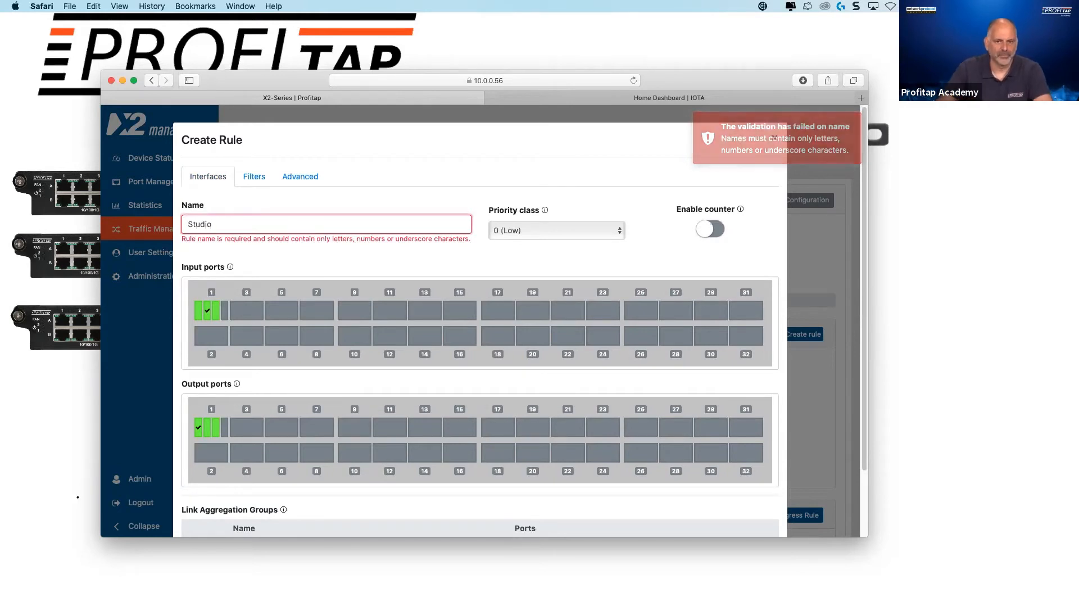
pyautogui.click(709, 229)
pyautogui.scroll(-3, 685, 354)
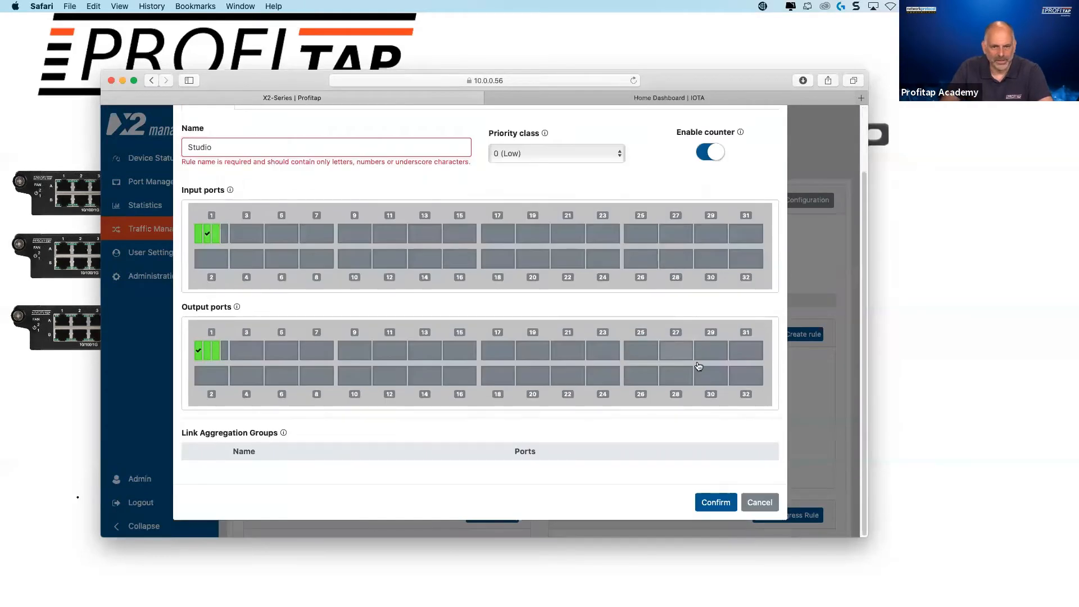
pyautogui.click(711, 504)
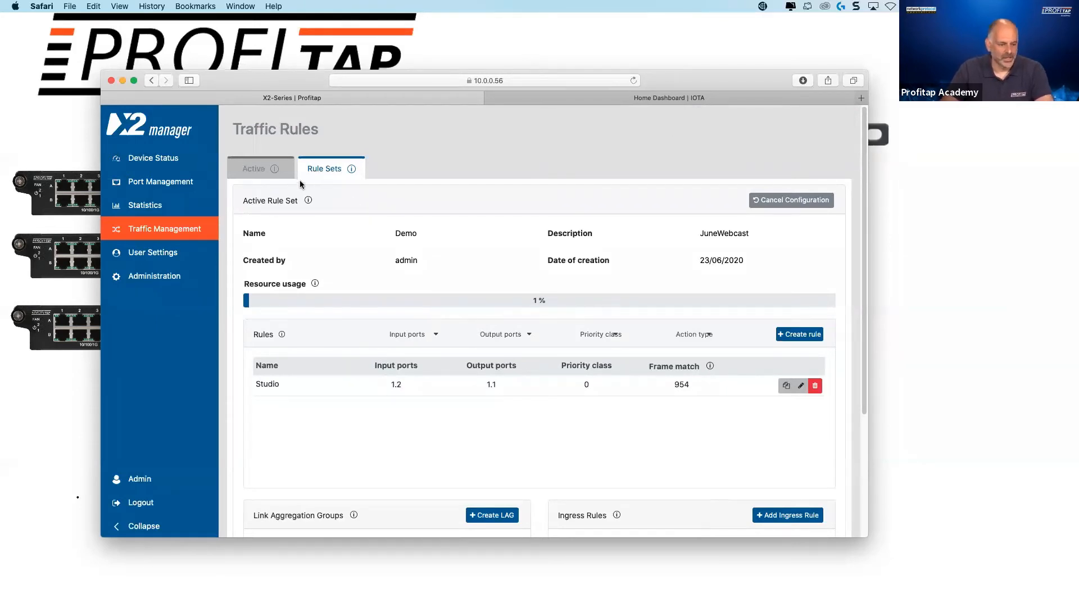
# - Switch to the IOTA Home Dashboard and refresh its traffic data repeatedly to look for new traffic
pyautogui.click(568, 98)
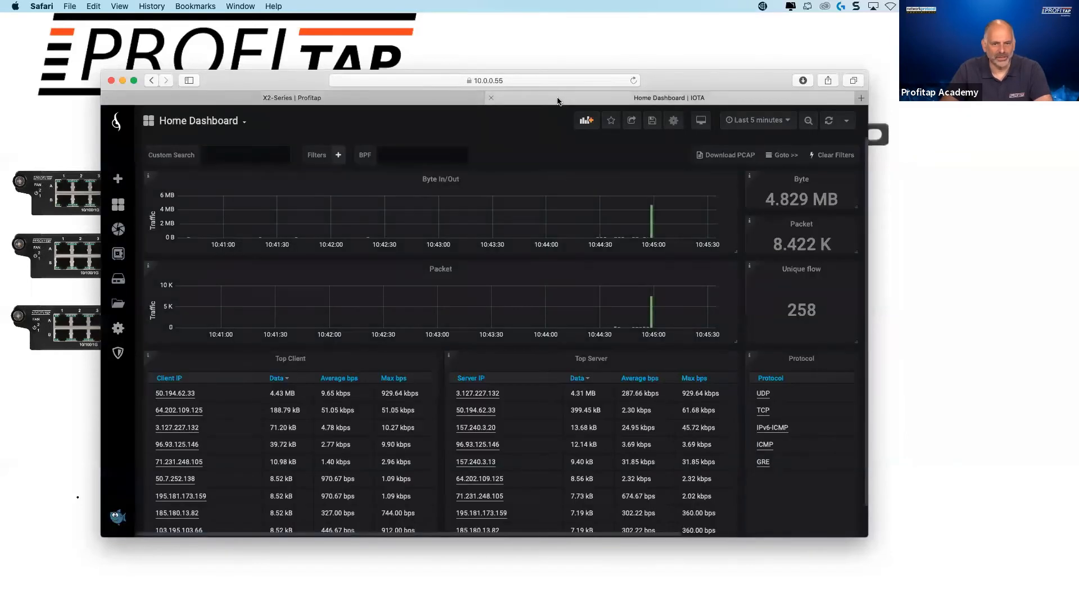
pyautogui.click(826, 122)
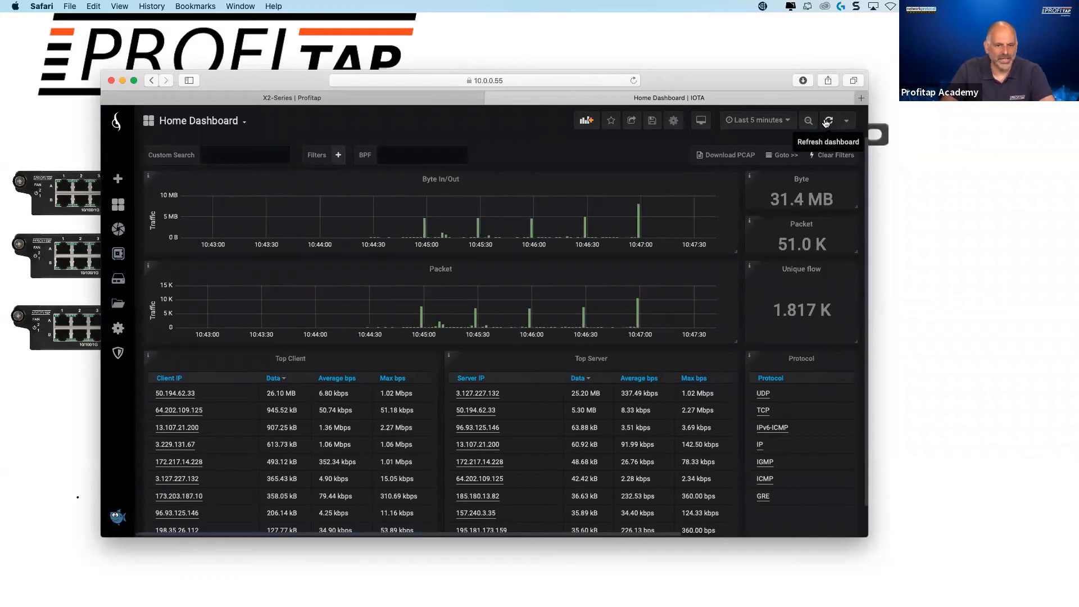
pyautogui.click(826, 122)
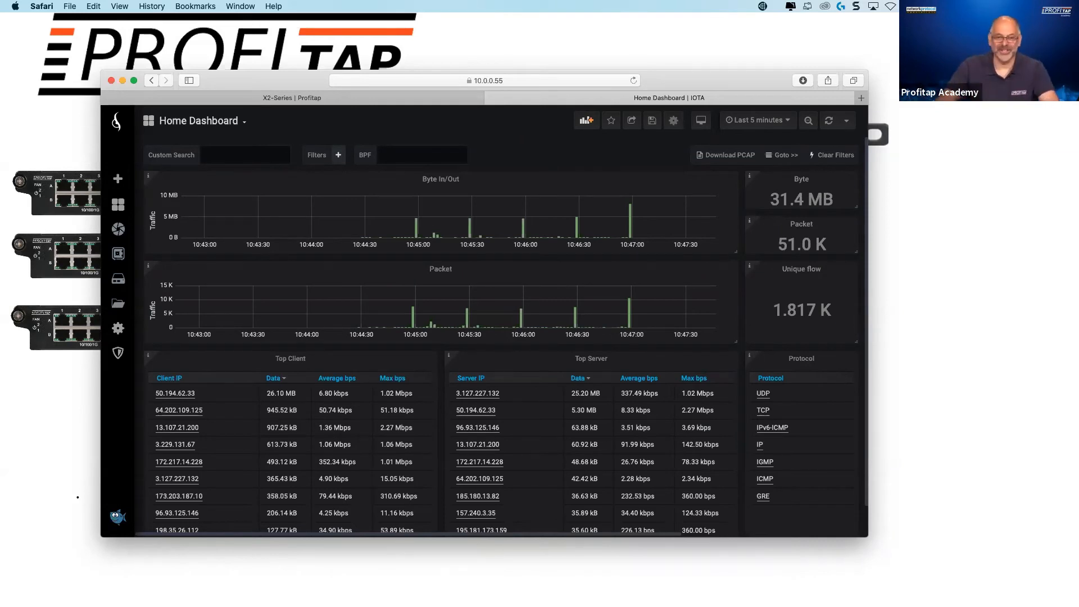
pyautogui.click(828, 120)
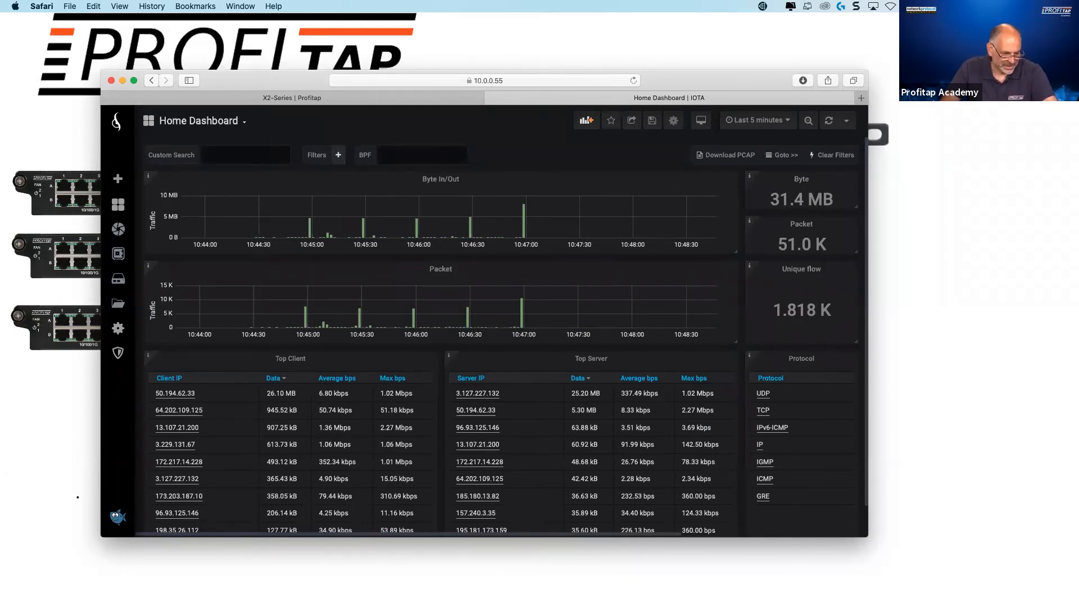
pyautogui.click(828, 122)
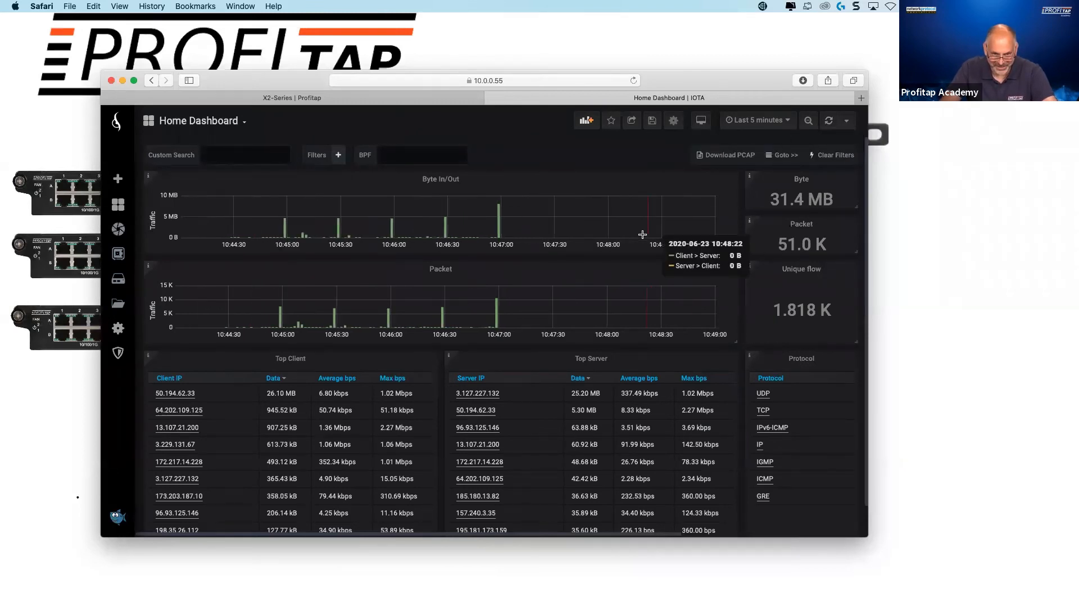
# - Narrow the IOTA traffic graph to 10:47:48–10:49:00 and compare it with the Studio rule's frame match count in X2 manager
pyautogui.moveTo(588, 226); pyautogui.dragTo(715, 227)
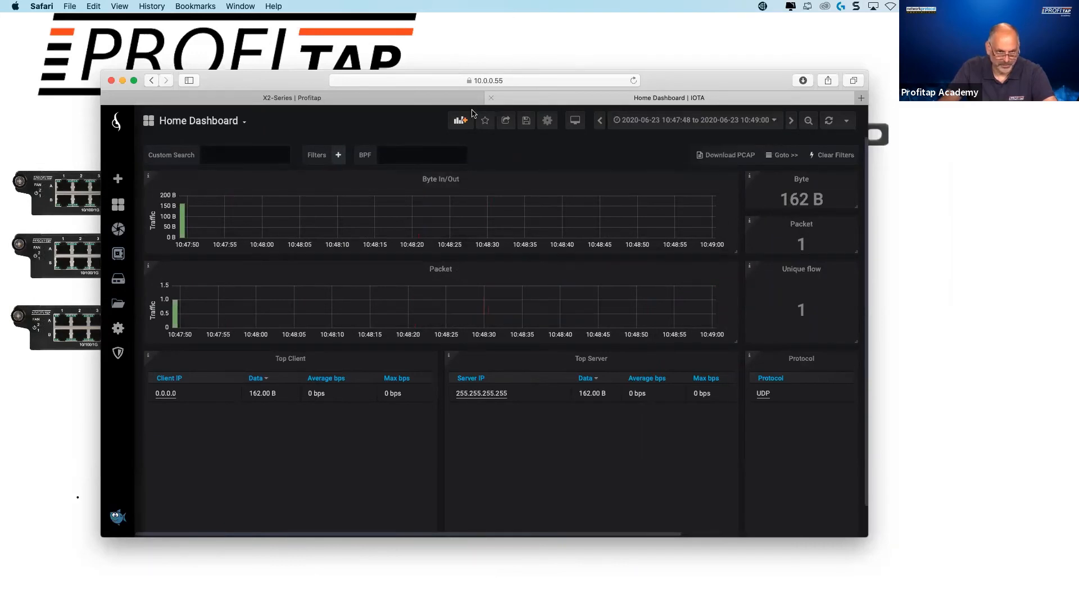
pyautogui.click(396, 98)
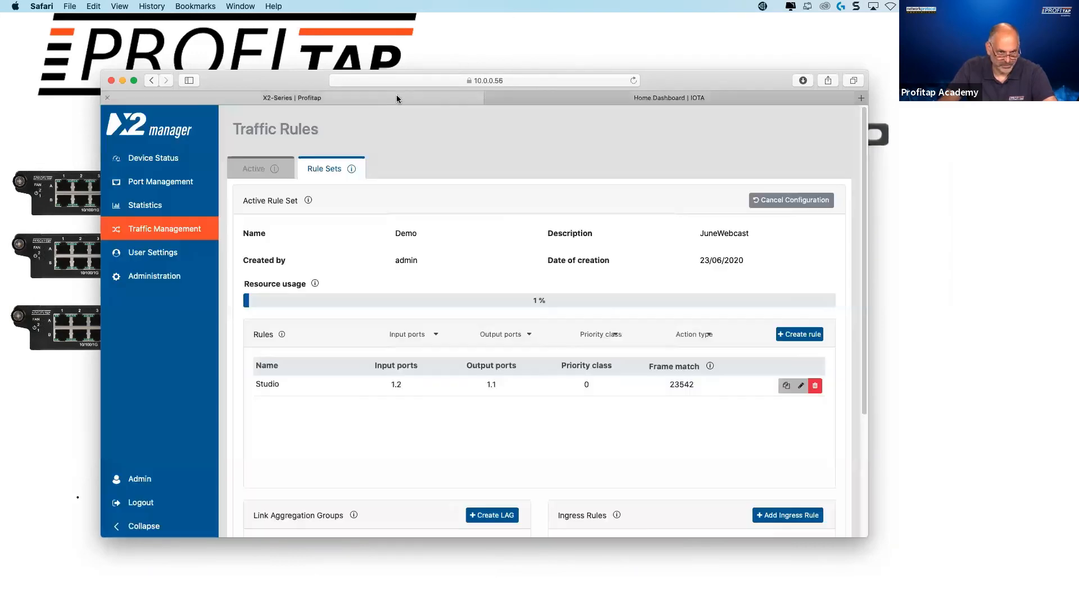
pyautogui.click(696, 99)
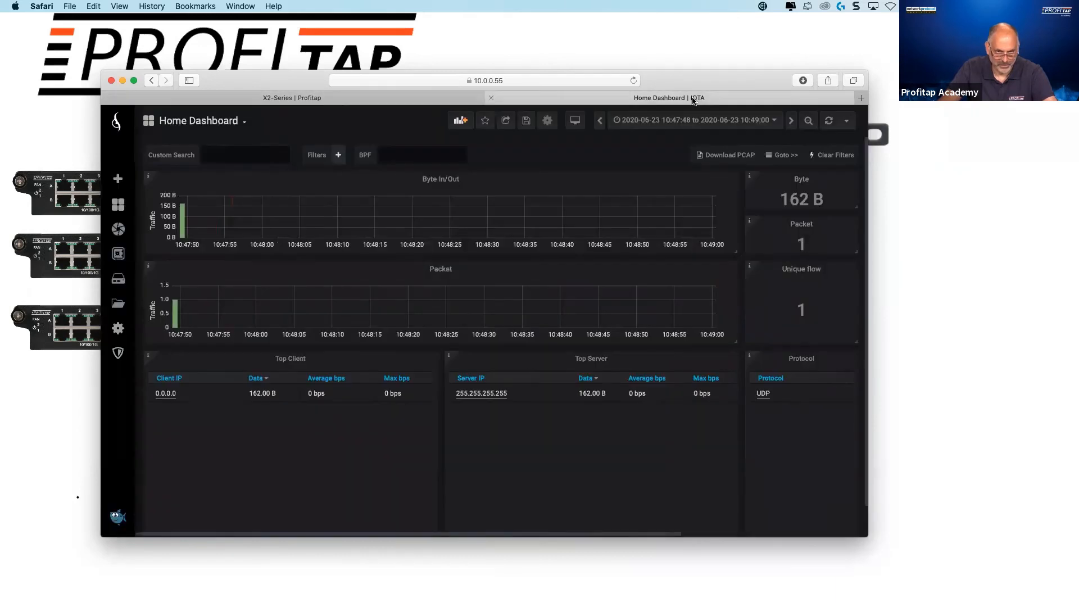
# - Reset the dashboard's time range to the last 5 minutes, and zoom the traffic graph to 10:47:09–10:49:17
pyautogui.click(750, 121)
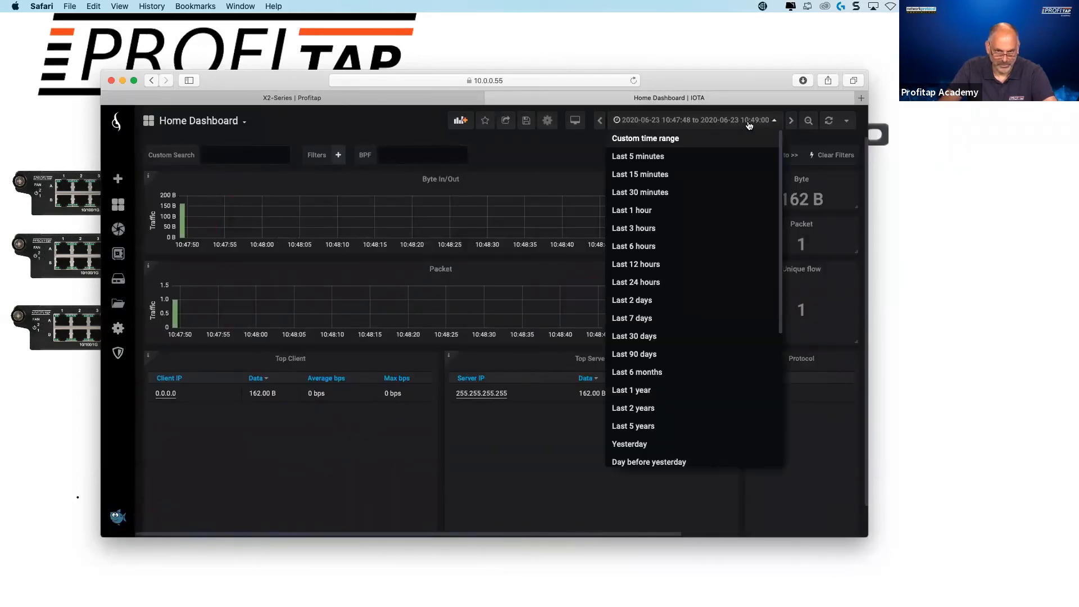
pyautogui.click(646, 159)
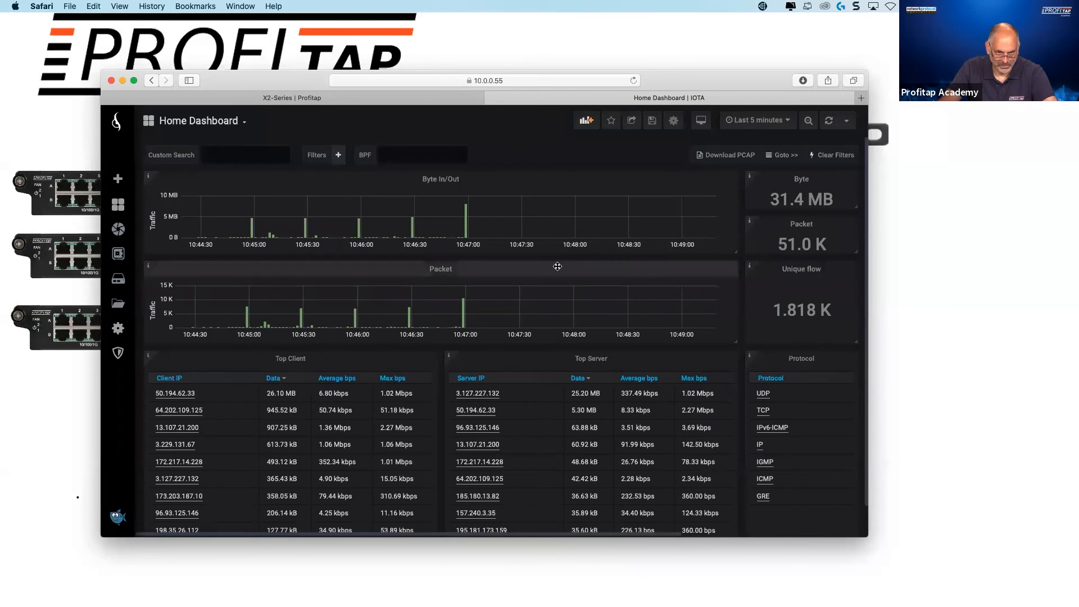
pyautogui.moveTo(576, 226); pyautogui.dragTo(712, 223)
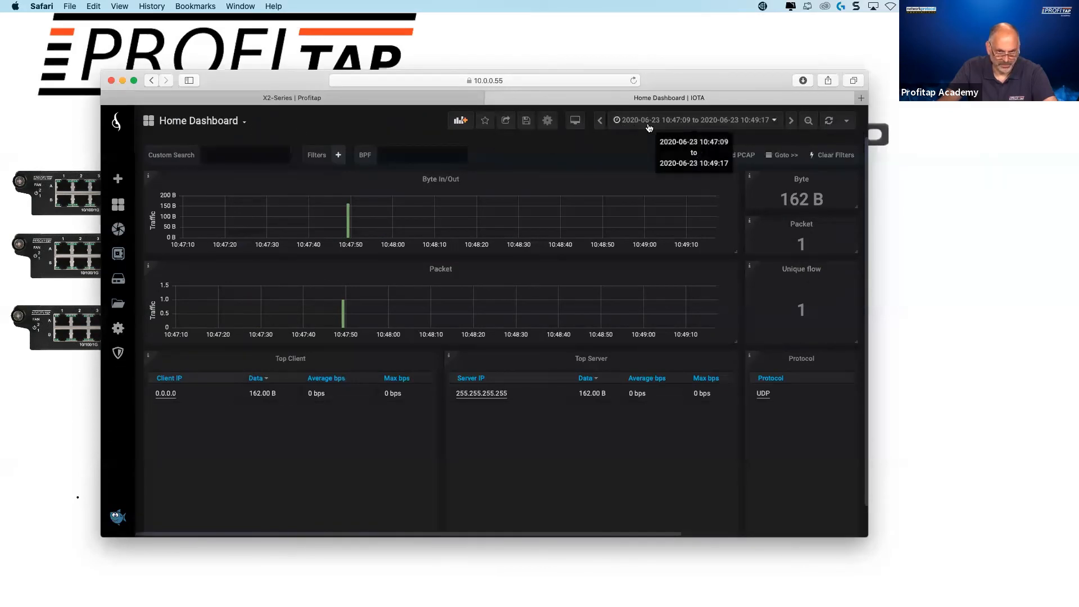
# - Reload the Home Dashboard, zoom the traffic graph in to 10:45:47–10:47:26, and review its top clients and servers
pyautogui.click(116, 128)
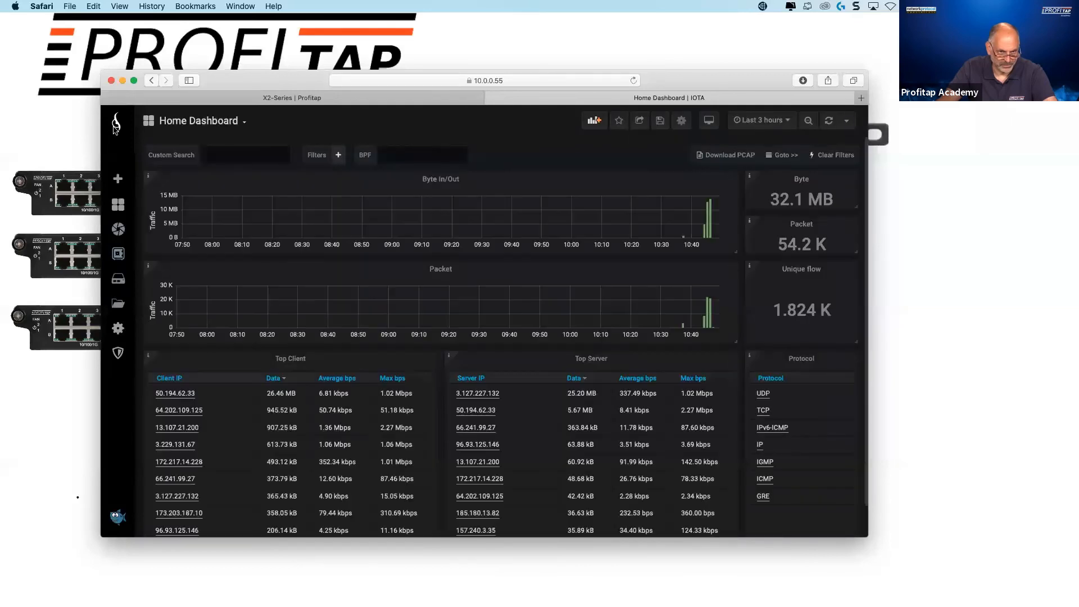
pyautogui.moveTo(692, 237); pyautogui.dragTo(715, 236)
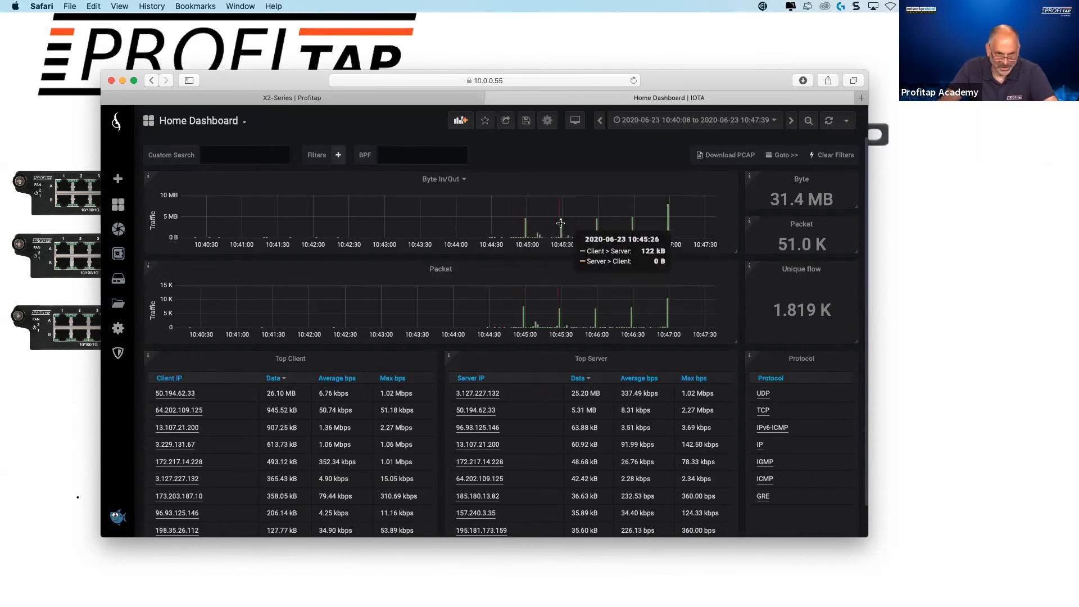
pyautogui.moveTo(583, 225); pyautogui.dragTo(701, 227)
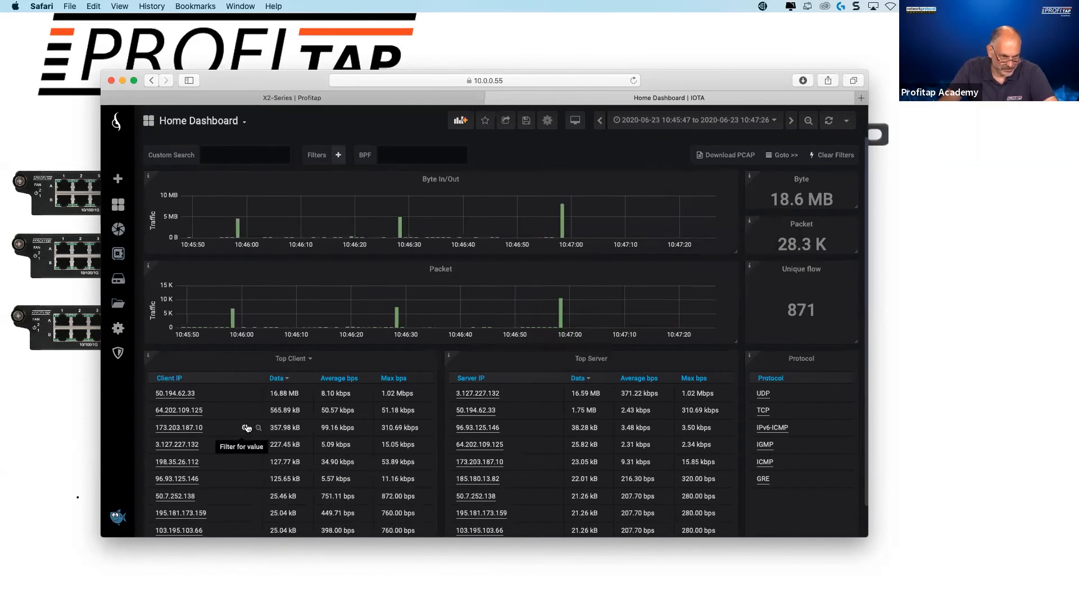
pyautogui.scroll(-1, 247, 426)
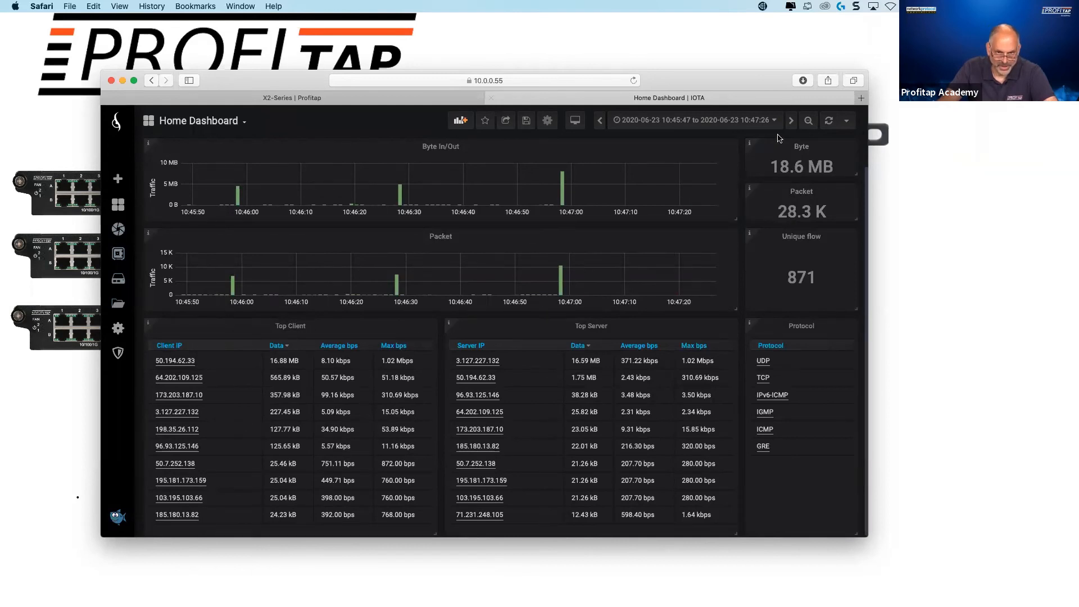
pyautogui.scroll(1, 720, 224)
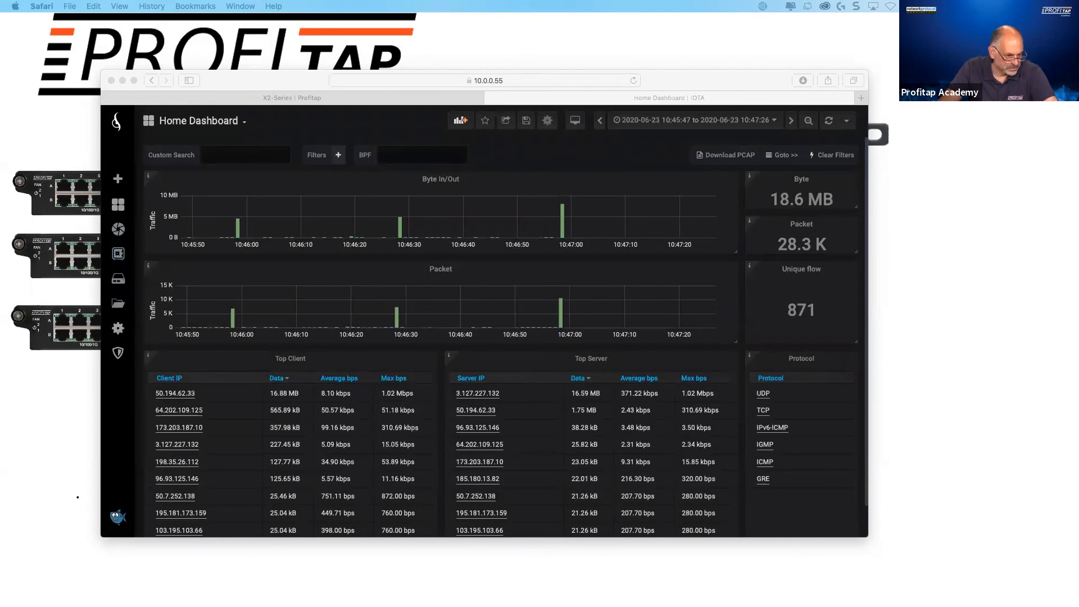
# - Switch to the new capture in Wireshark and examine the IEEE 802.1ad and 802.1Q Virtual LAN headers of frame 23628
pyautogui.moveTo(0, 120); pyautogui.dragTo(208, 38)
pyautogui.click(229, 40)
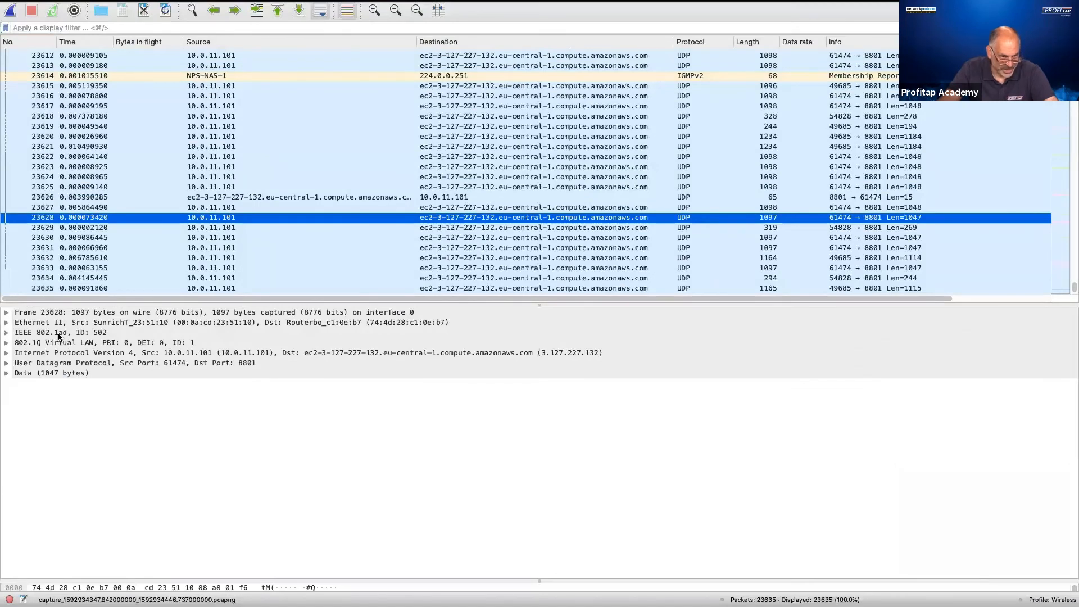
pyautogui.click(6, 333)
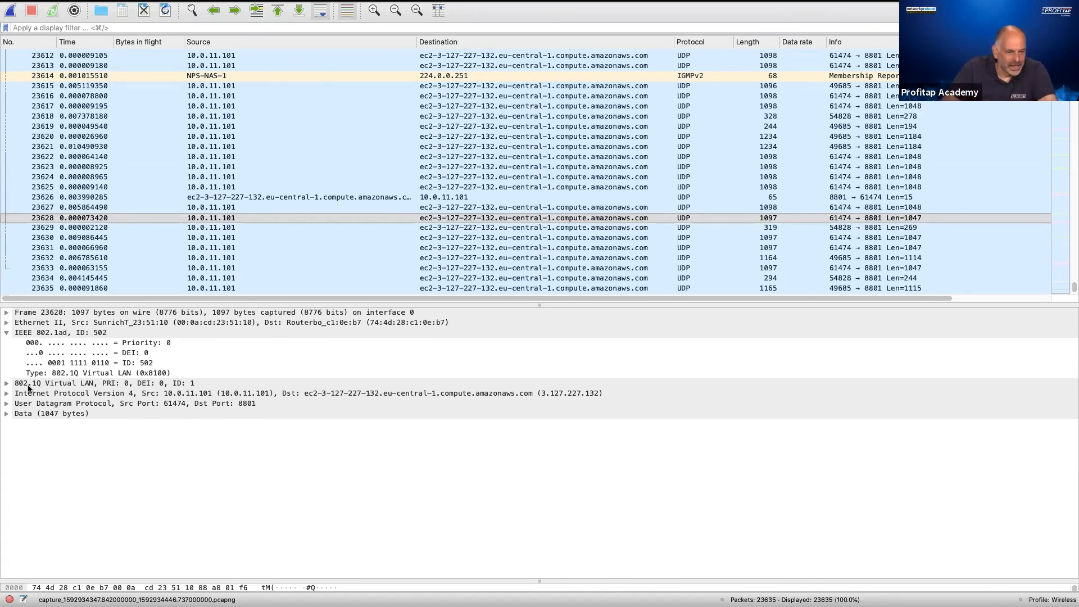
pyautogui.click(7, 384)
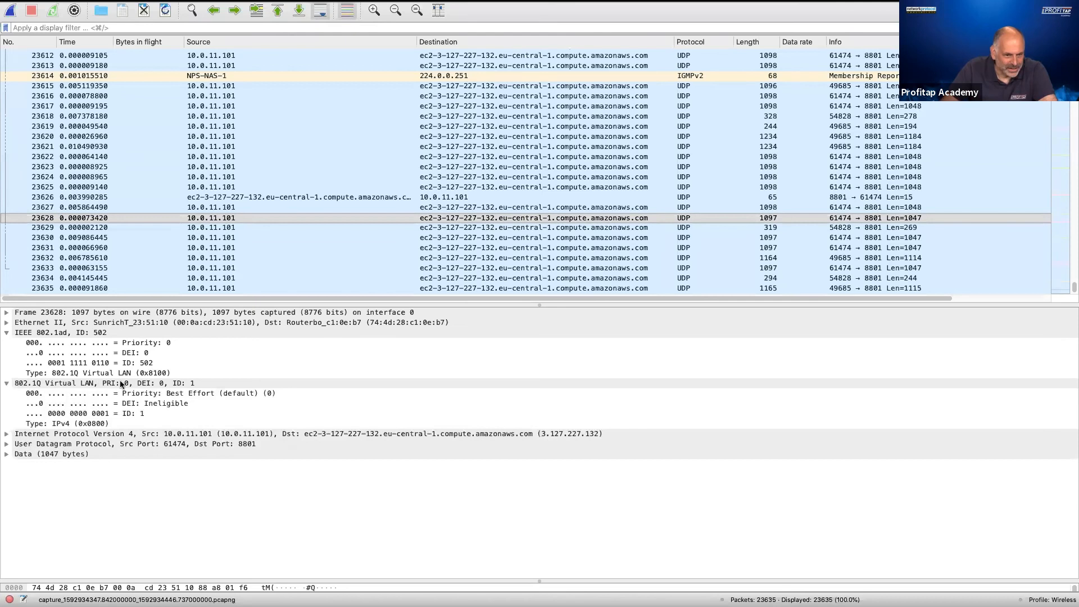